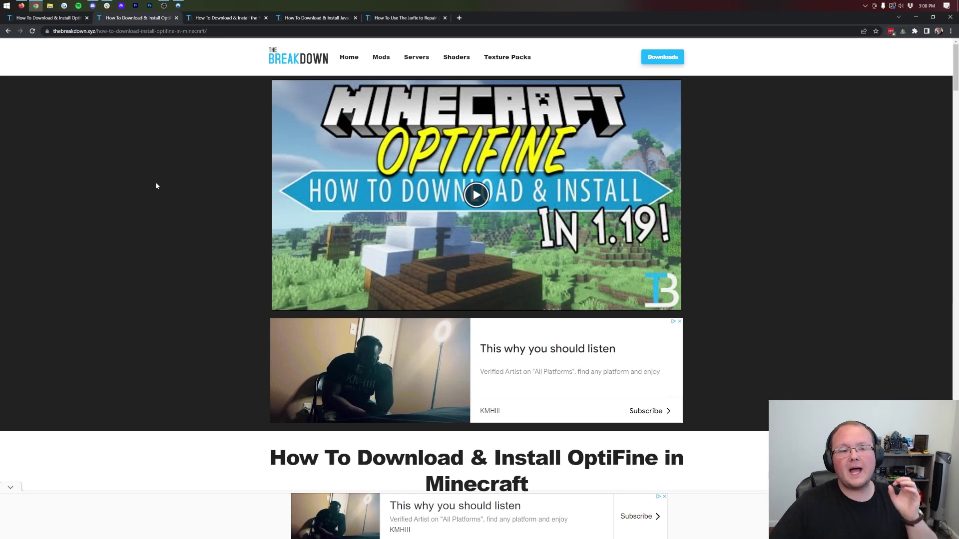
Cycle through the Fabric, OptiFabric and OptiFine 1.19 tutorial tabs, ending on the OptiFabric guide.
click(224, 19)
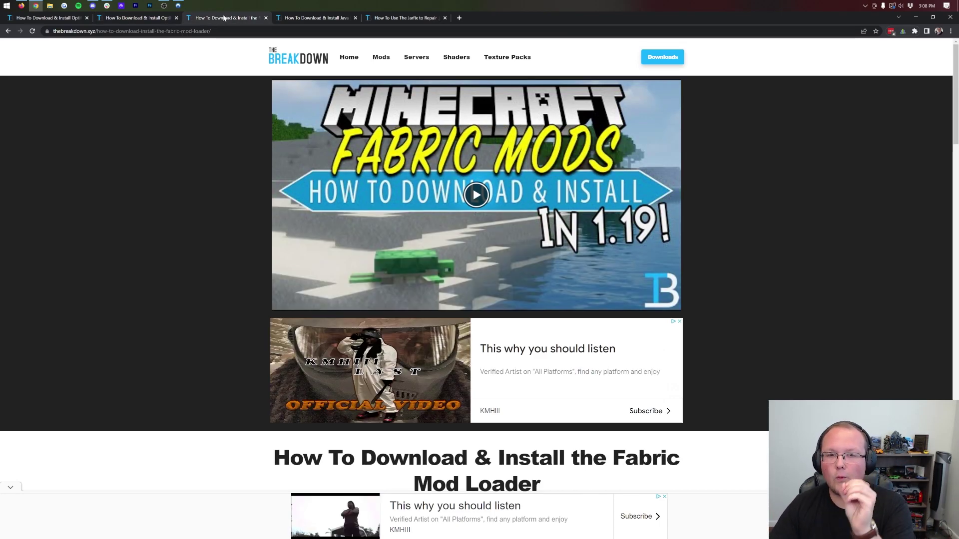
click(45, 19)
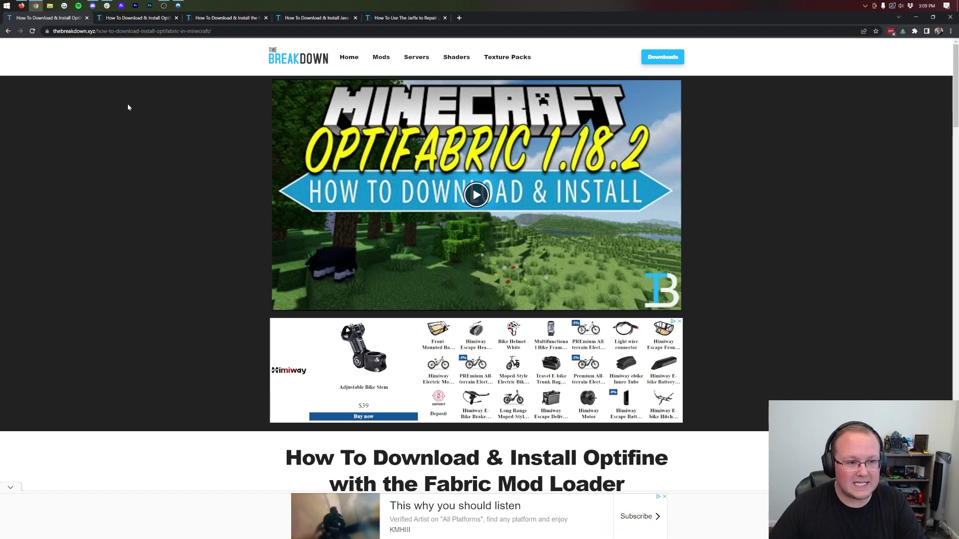
click(125, 20)
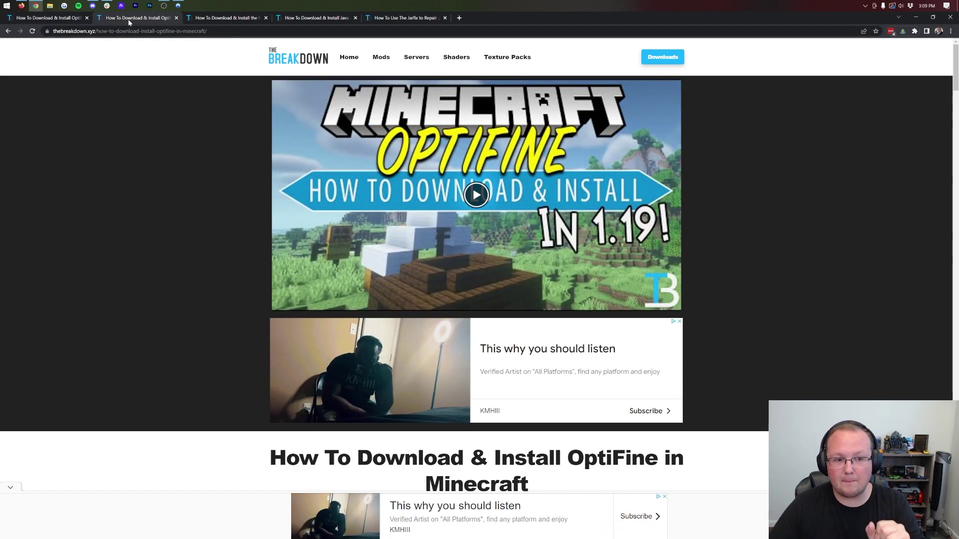
click(211, 20)
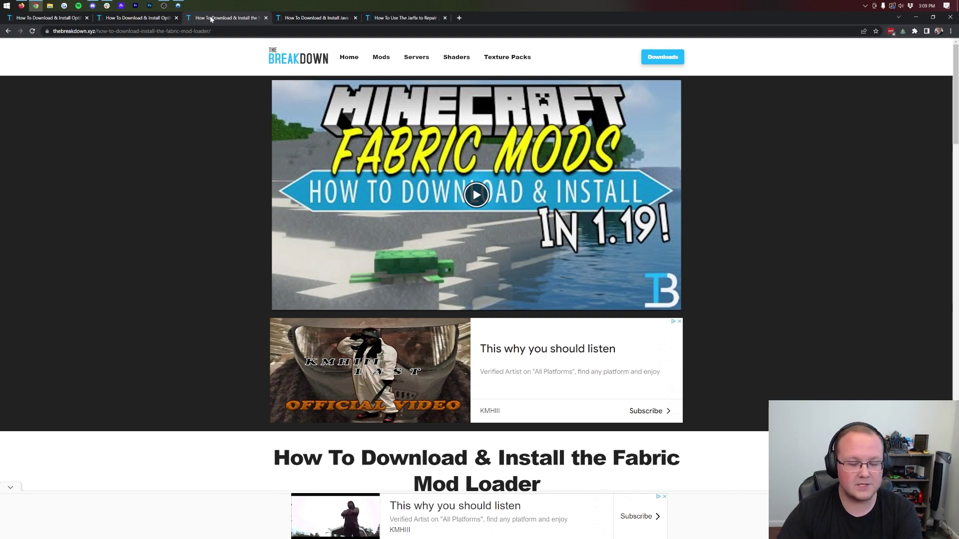
click(52, 19)
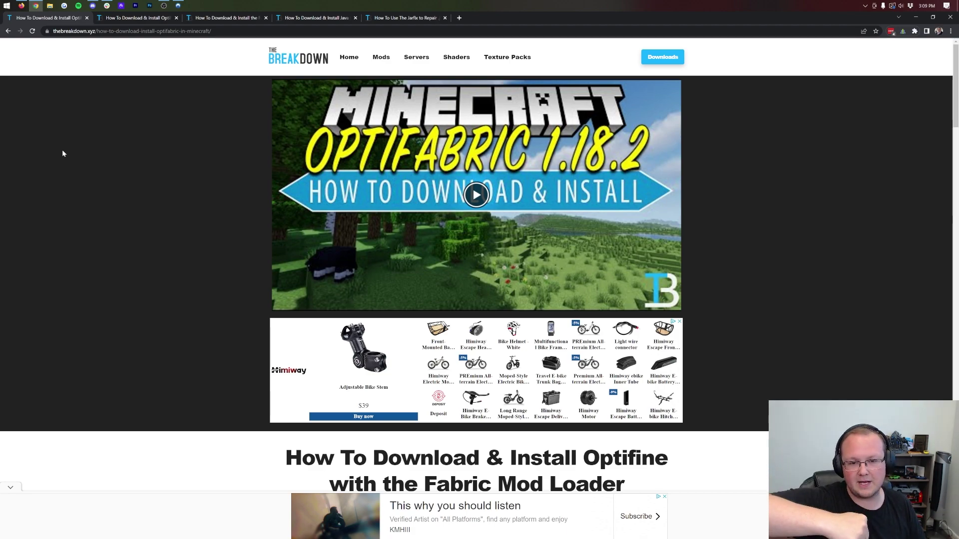
Follow the article's Download OptiFabric button to the CurseForge project page.
scroll(149, 227, down, 5)
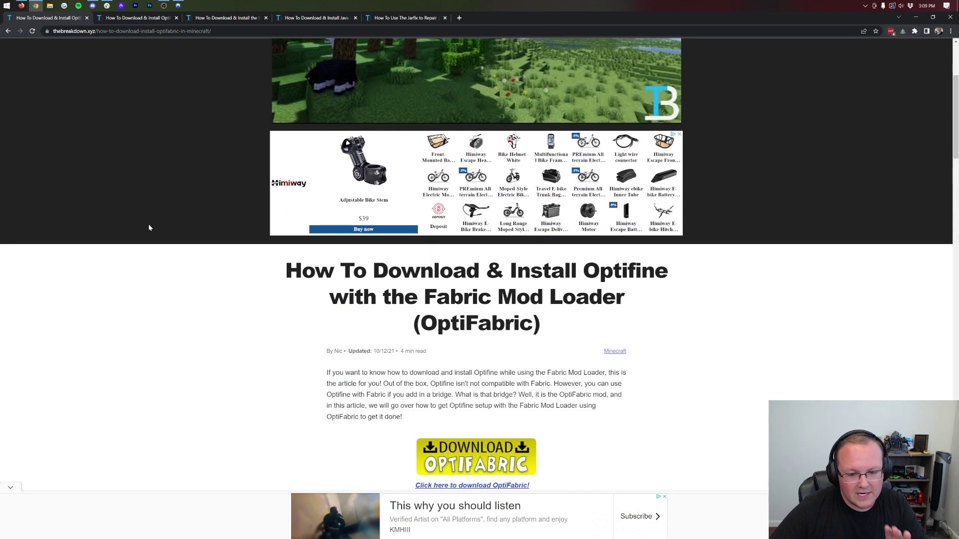
scroll(150, 236, down, 1)
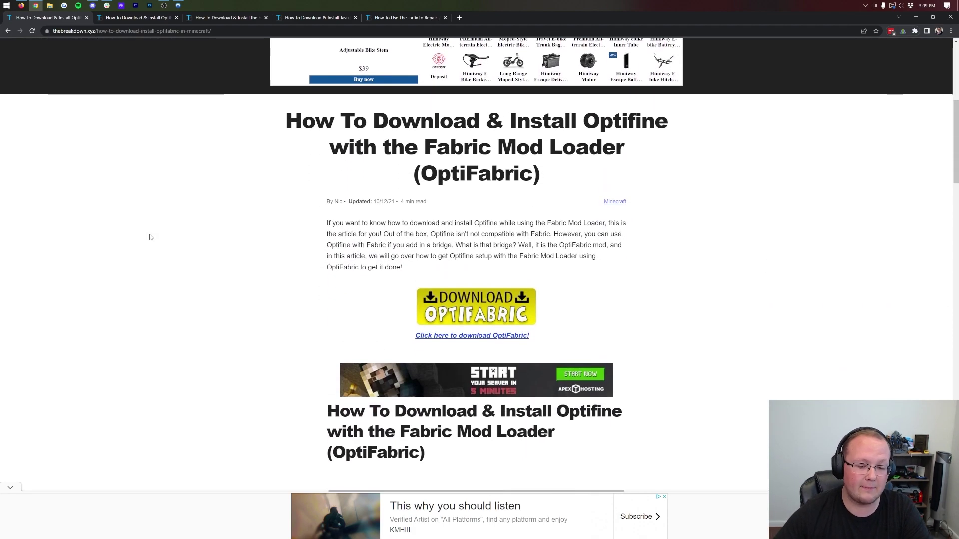
click(444, 302)
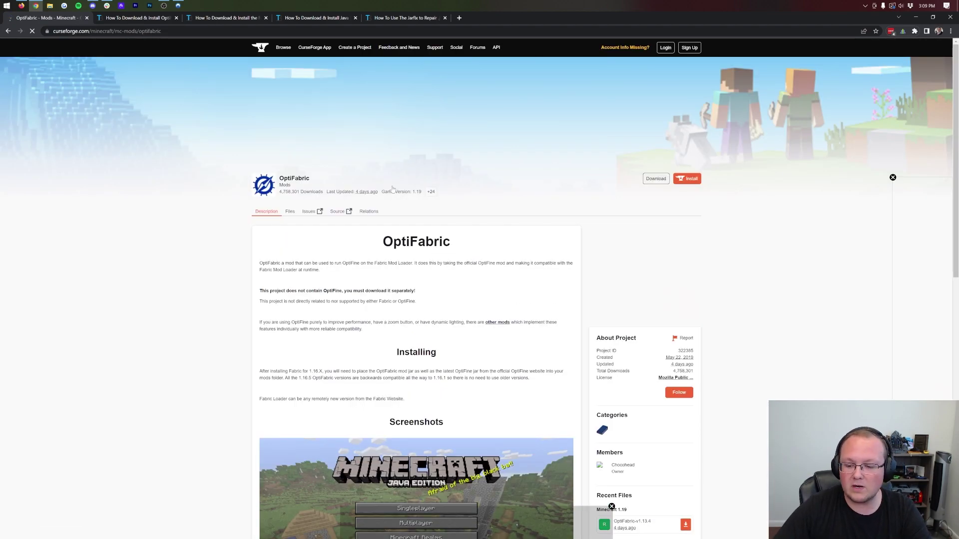
Download the Minecraft 1.19 OptiFabric file and highlight the sponsor's 24/7 Chat and Ticket Support line.
scroll(648, 253, down, 3)
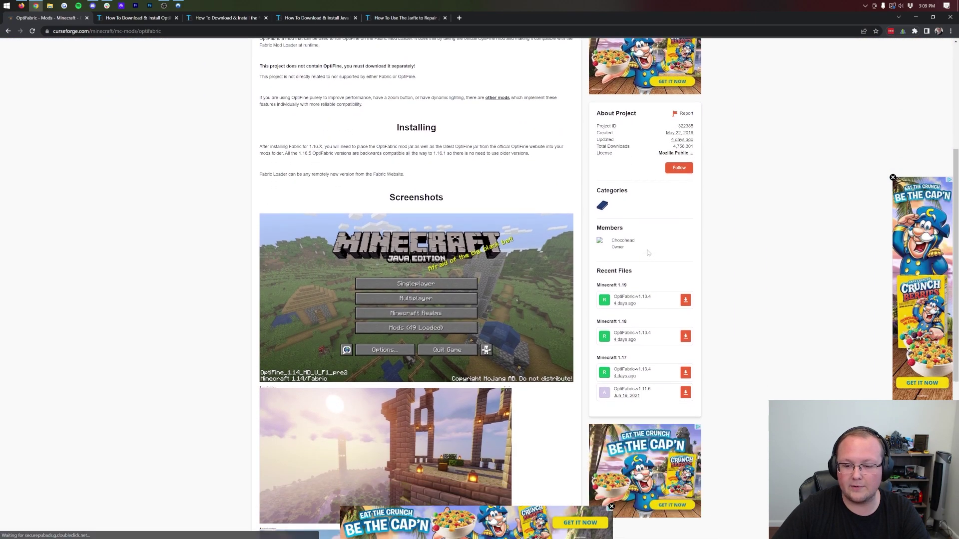
scroll(654, 254, down, 1)
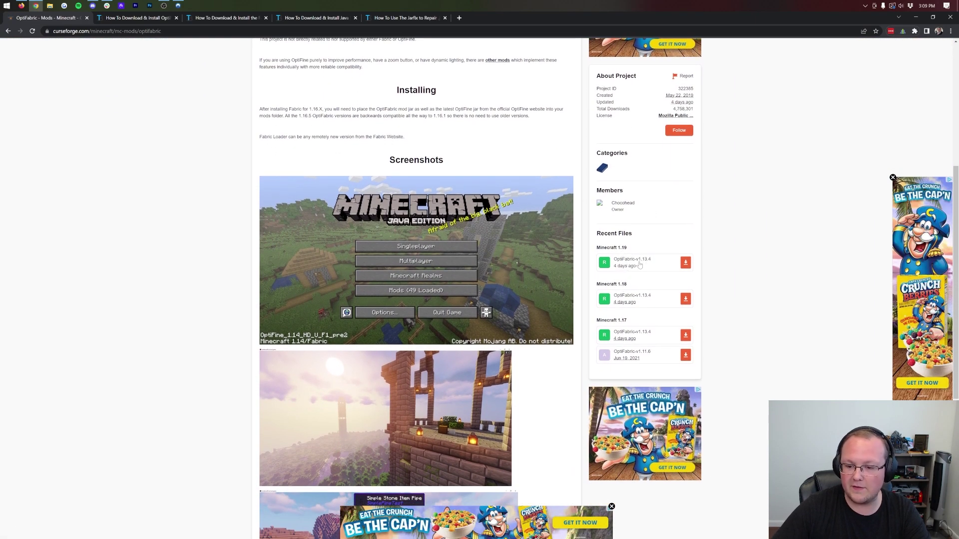
click(686, 264)
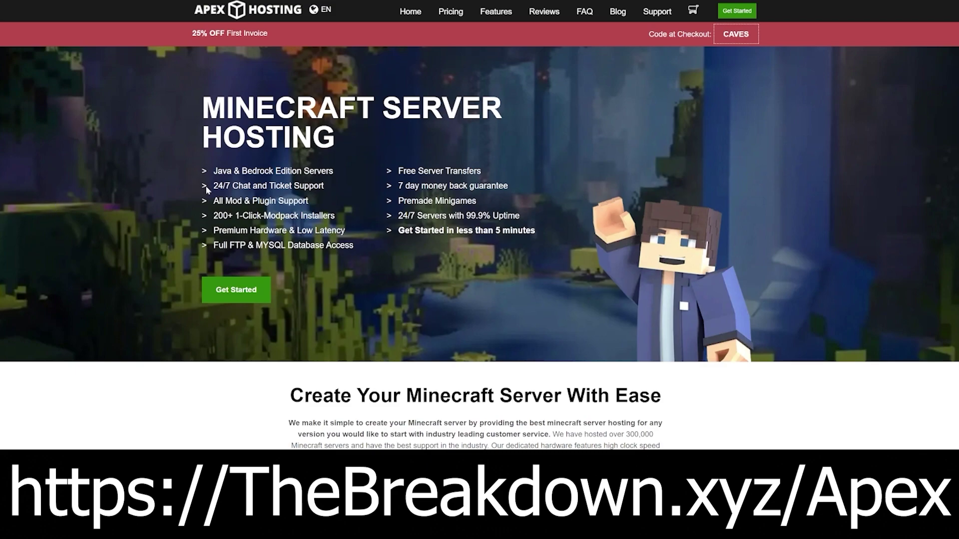
drag(213, 189, 346, 234)
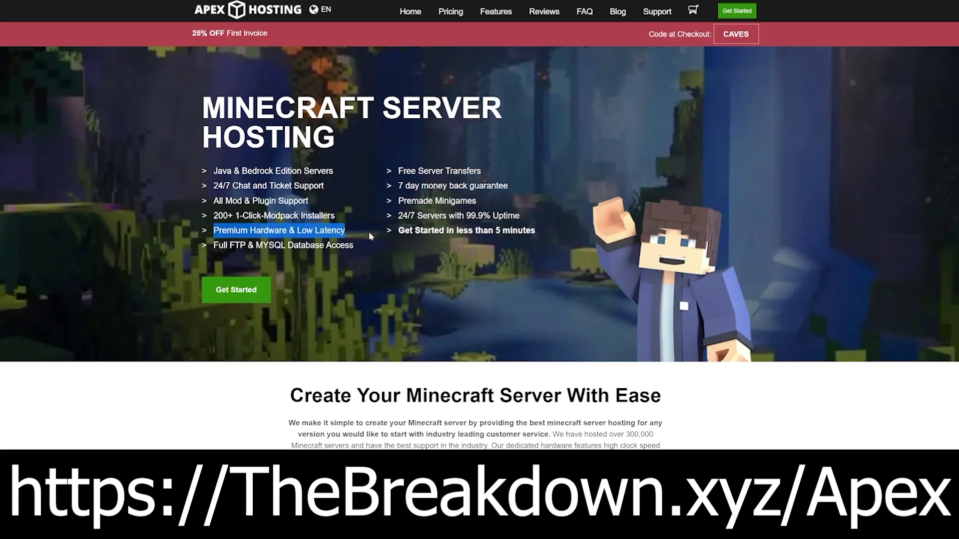
drag(398, 230, 552, 221)
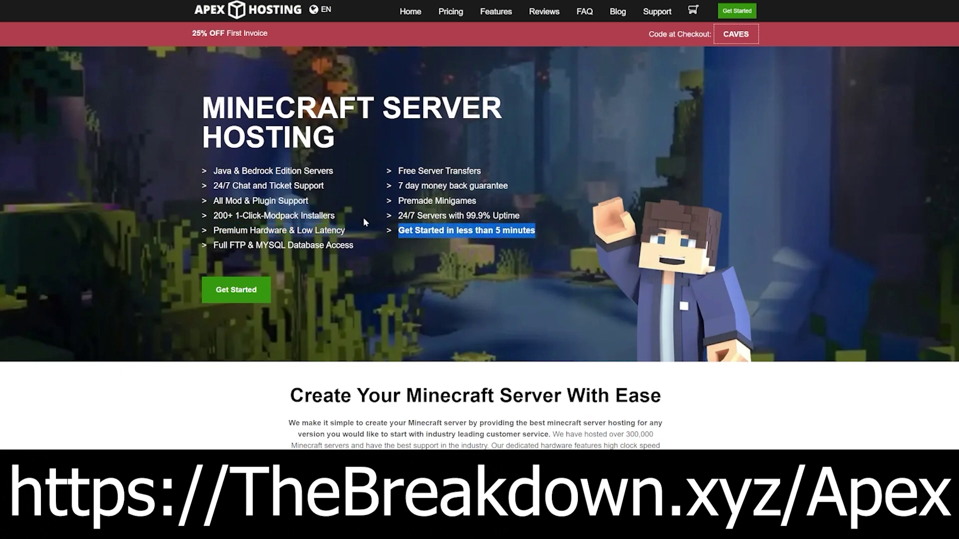
scroll(502, 288, down, 6)
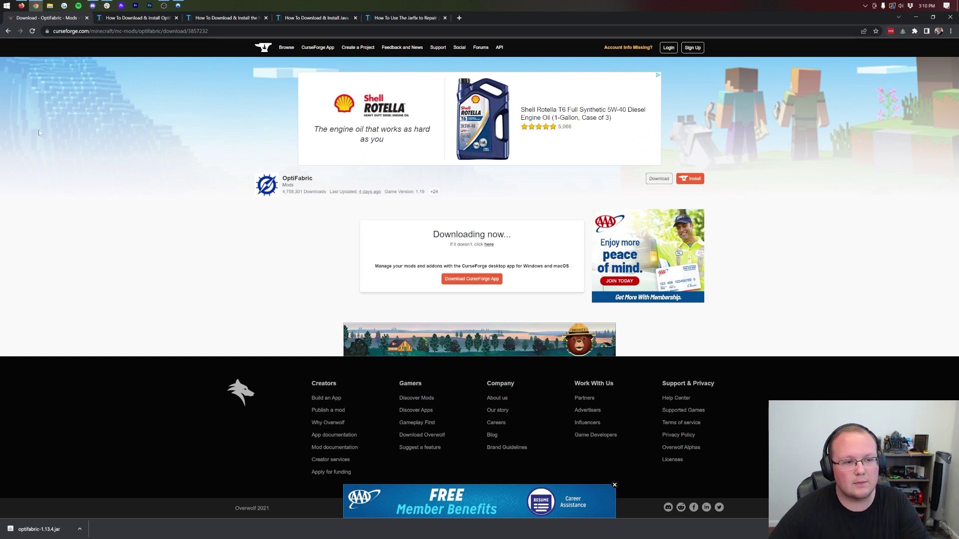
From the OptiFine article in the second tab, follow the Download OptiFine button to optifine.net.
click(128, 18)
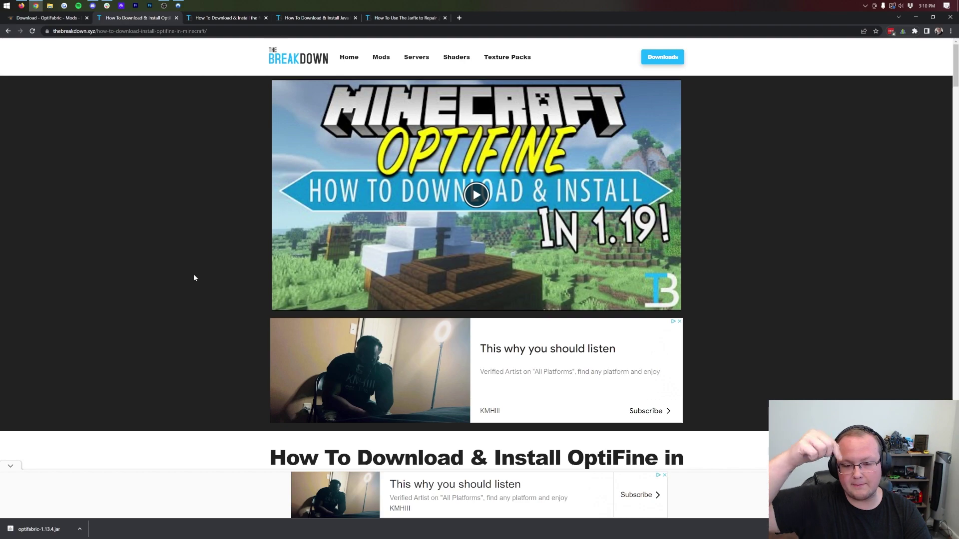
scroll(195, 278, down, 8)
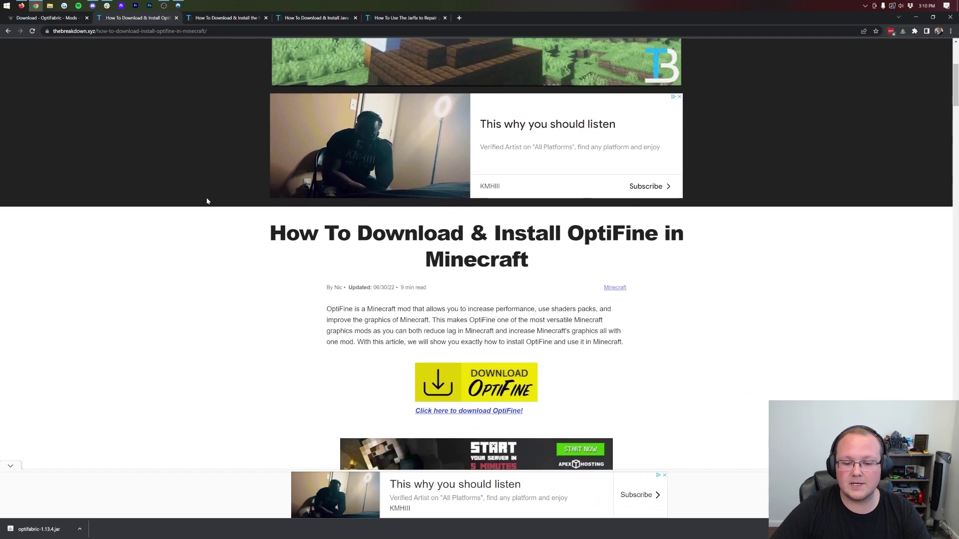
click(500, 235)
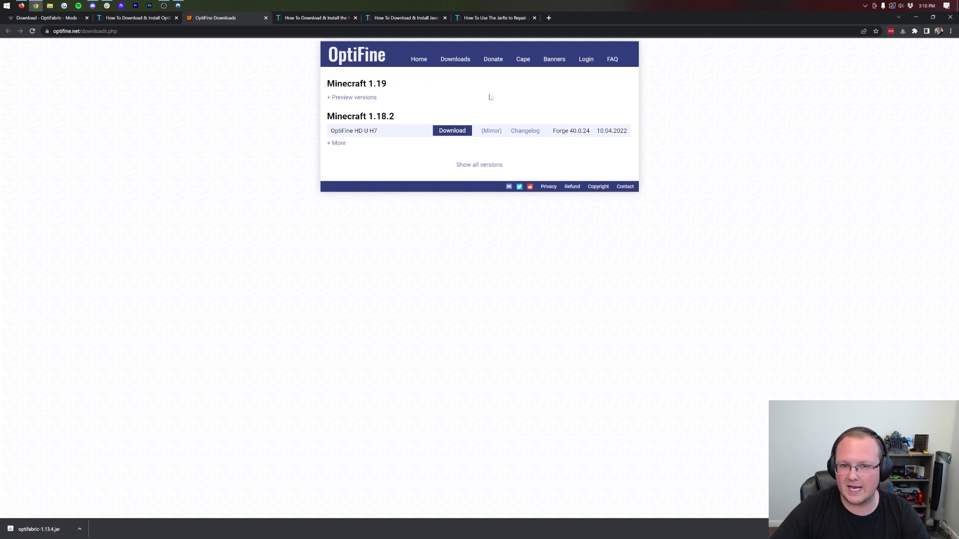
Download the OptiFine 1.19 HD U H8 pre7 preview via its mirror, then switch to the Fabric guide.
click(364, 99)
drag(392, 110, 330, 110)
click(406, 108)
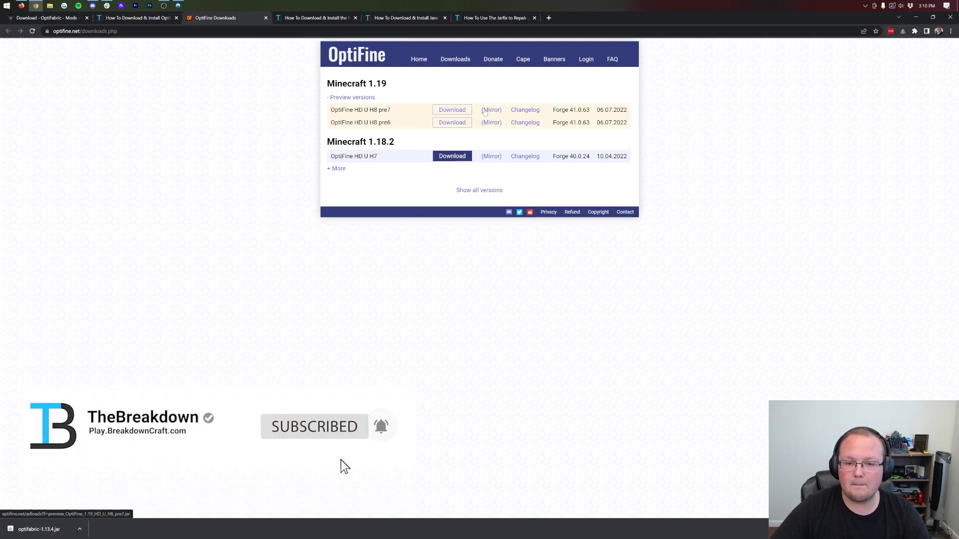
mouse_move(392, 110)
mouse_down()
mouse_move(368, 110)
mouse_move(393, 109)
mouse_up()
click(496, 112)
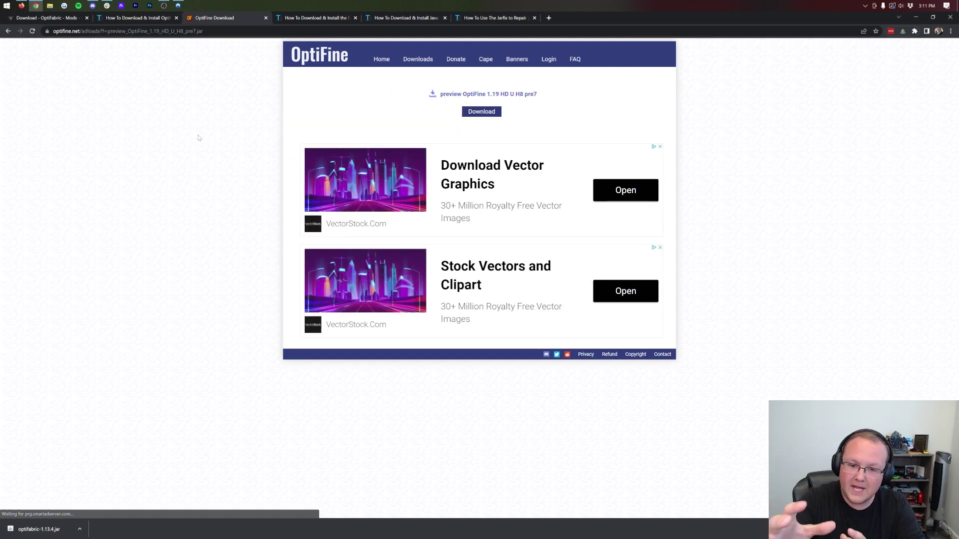
click(485, 113)
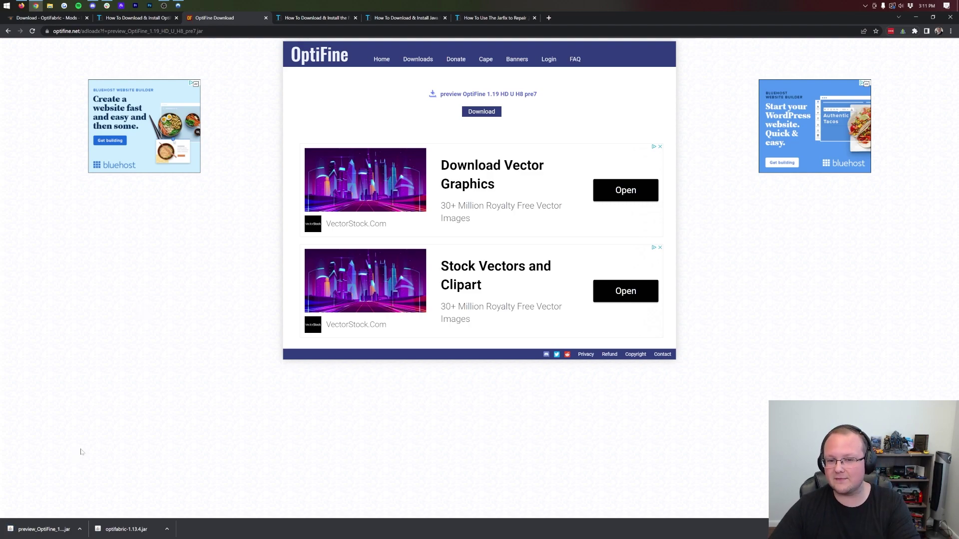
click(293, 20)
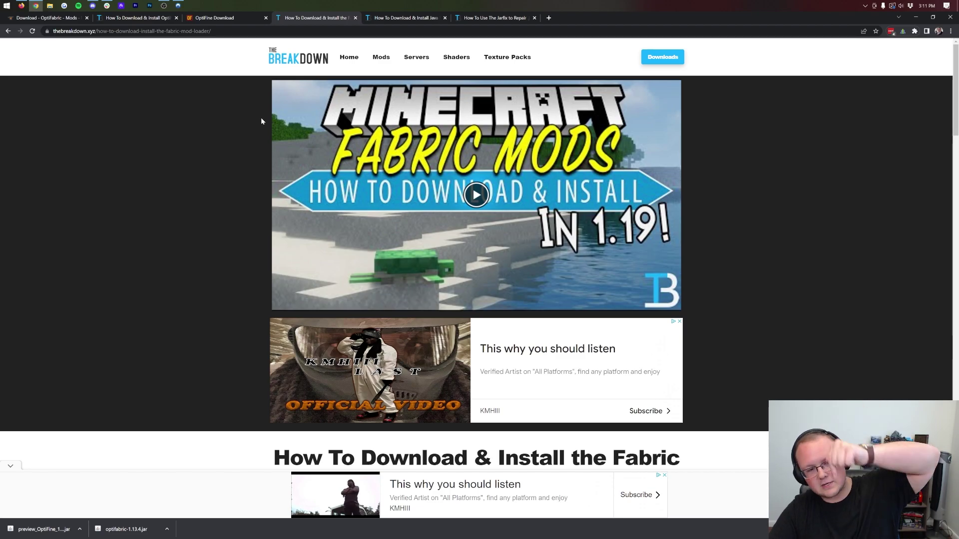
Download fabric-installer-0.11.0.jar from fabricmc.net, glance at the Java guide, and minimize Chrome.
scroll(261, 120, down, 10)
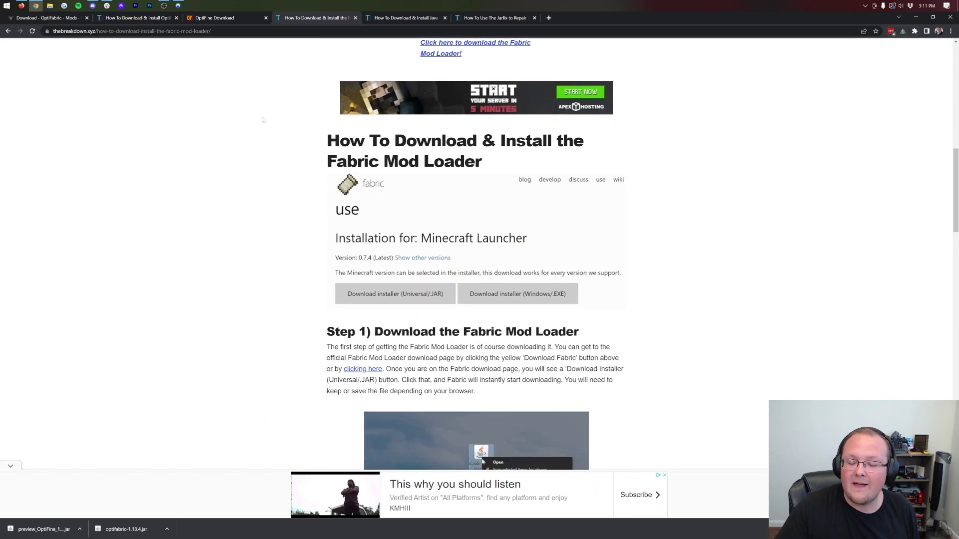
scroll(262, 120, down, 9)
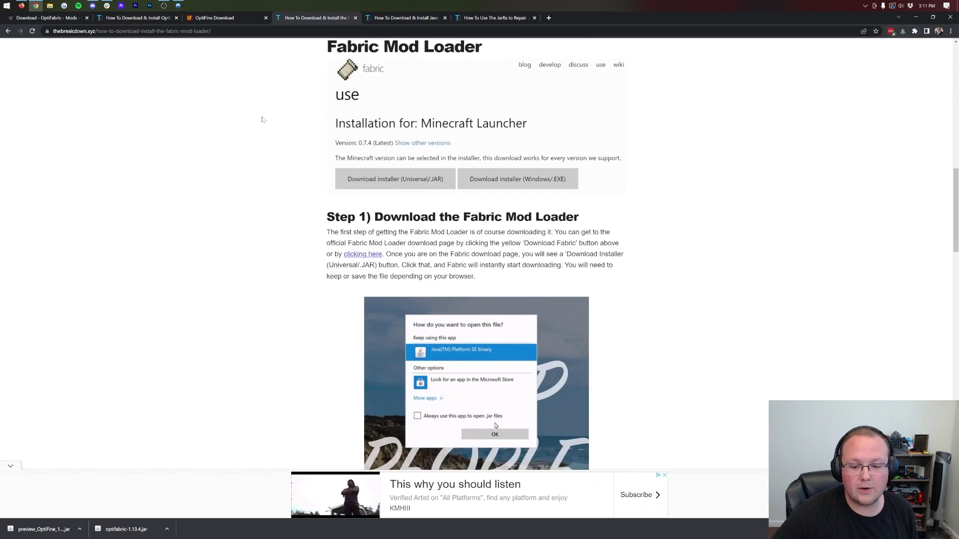
scroll(274, 170, up, 4)
scroll(274, 180, up, 10)
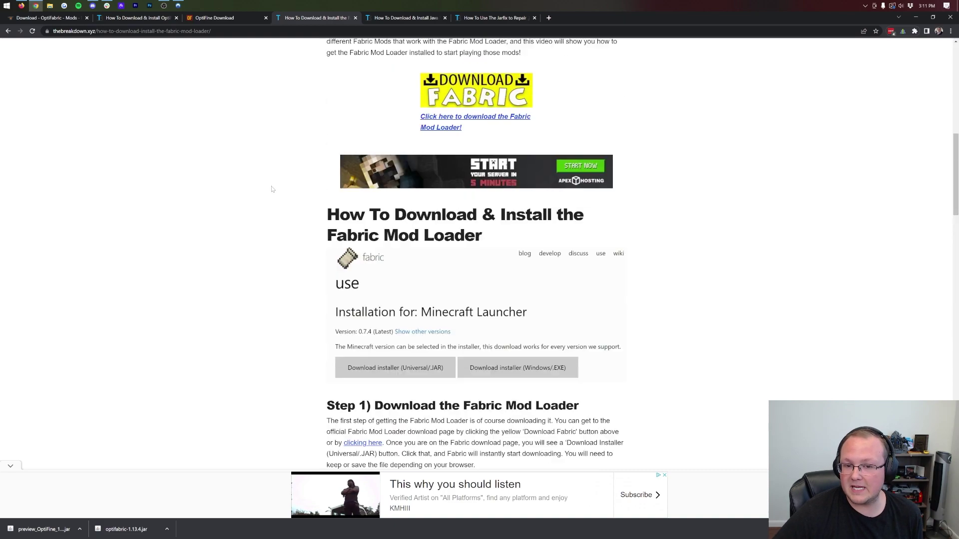
scroll(273, 197, down, 4)
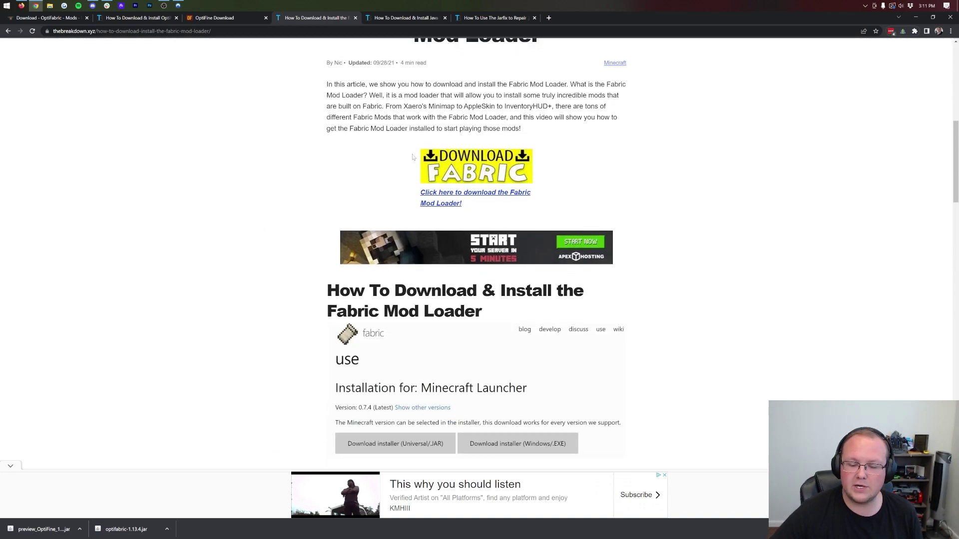
click(435, 171)
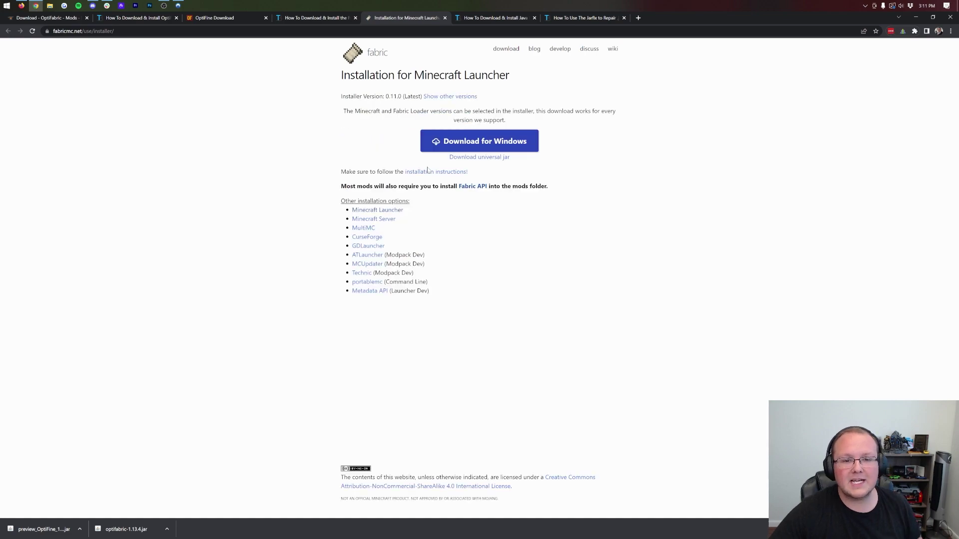
click(467, 164)
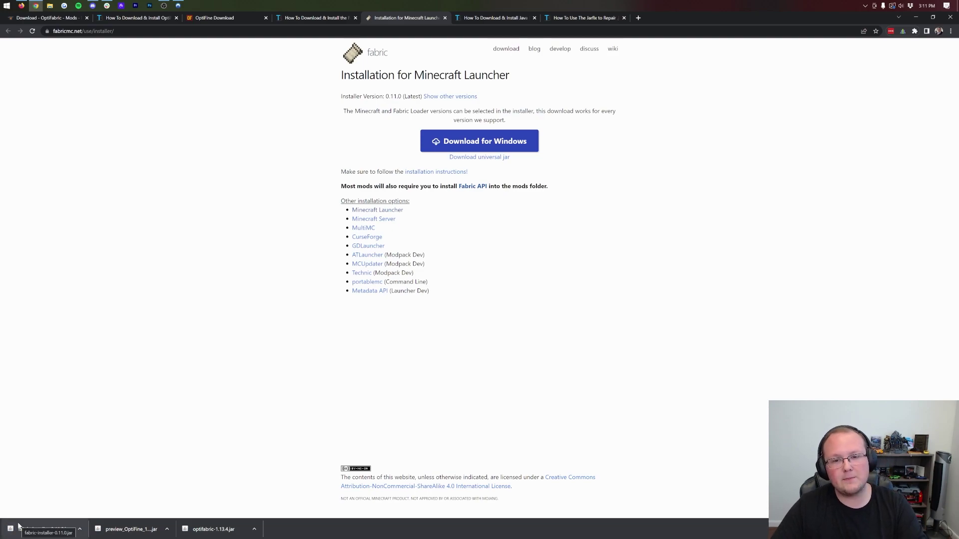
click(483, 15)
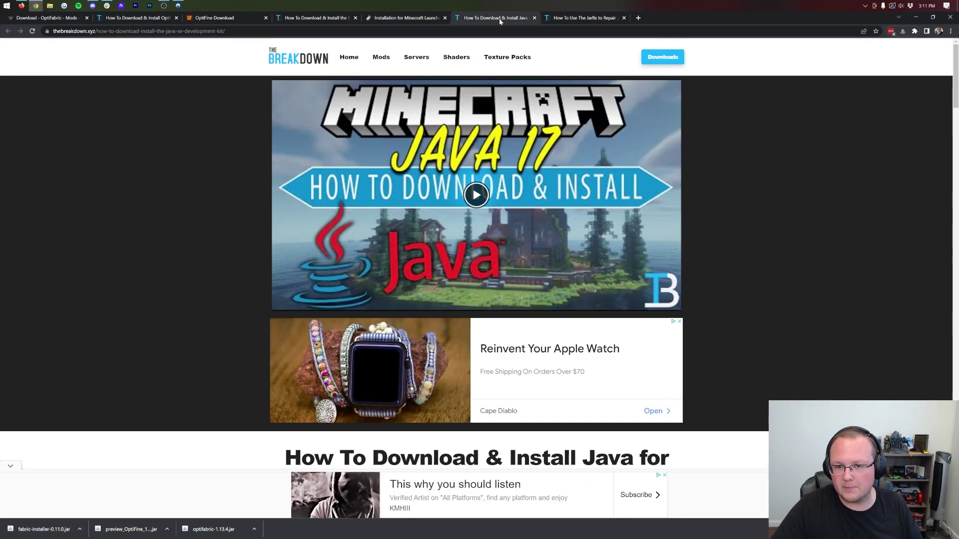
click(921, 20)
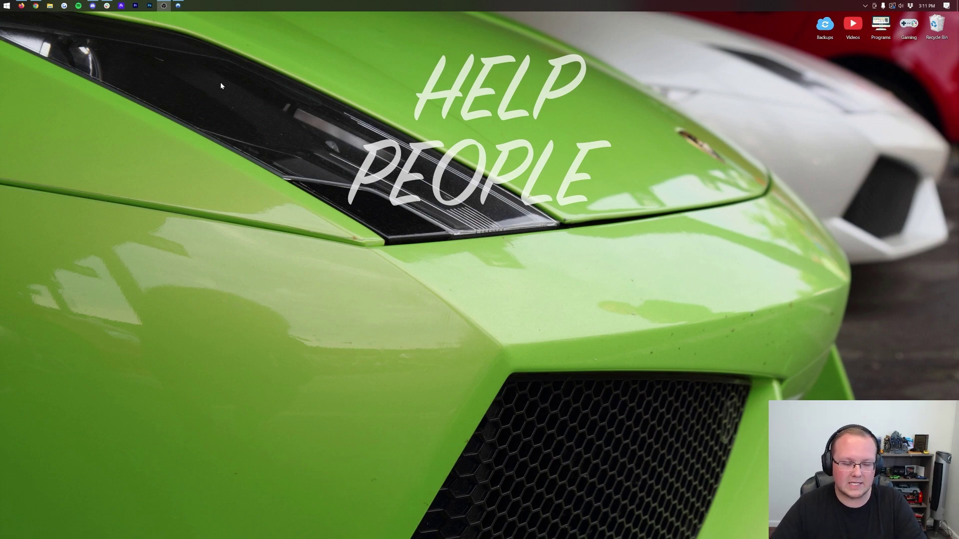
Move the three downloaded jar files from the Downloads folder onto the desktop.
click(2, 3)
text(down)
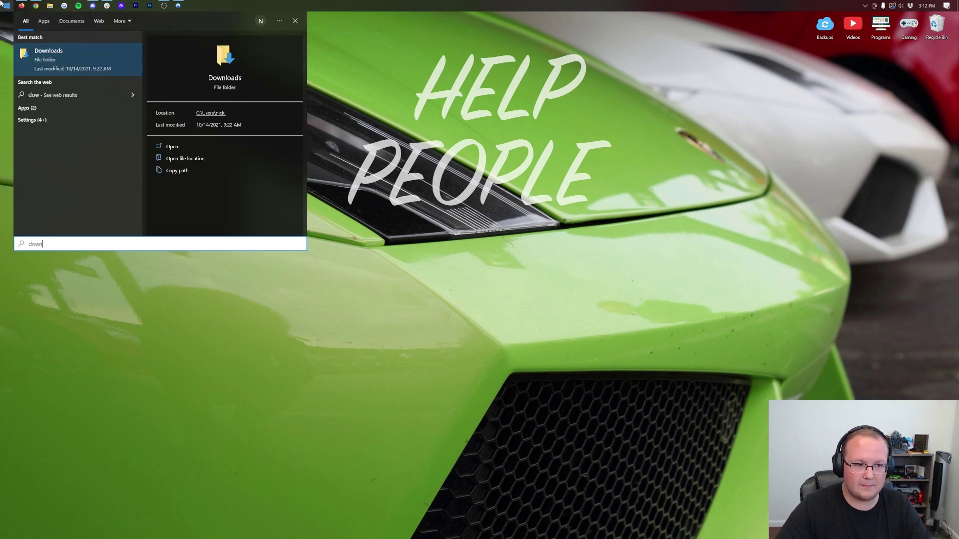
click(82, 60)
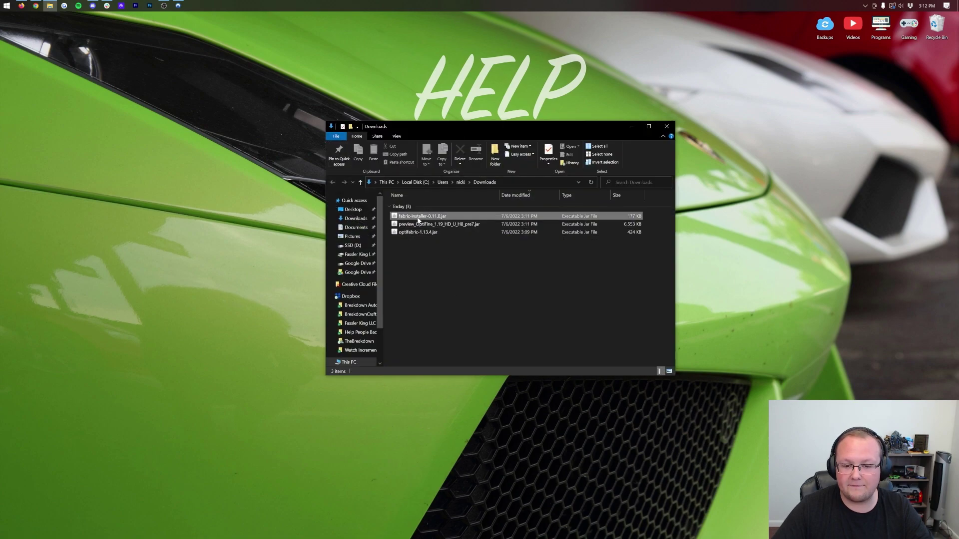
click(423, 233)
shift+click(423, 216)
drag(423, 216, 376, 111)
click(665, 125)
Arrange the jars on the desktop, try opening the Fabric installer with Java, and restore Chrome.
drag(272, 180, 300, 103)
drag(270, 146, 273, 128)
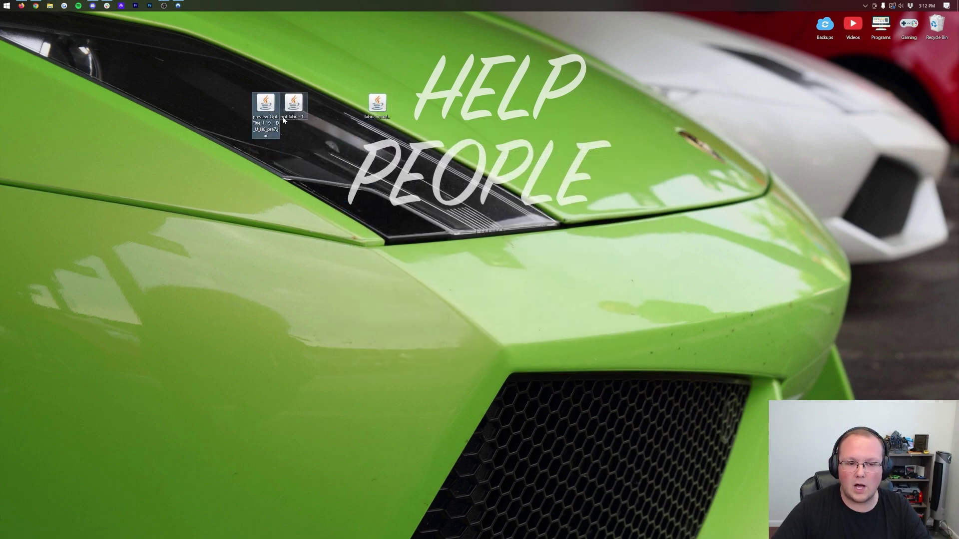
click(382, 132)
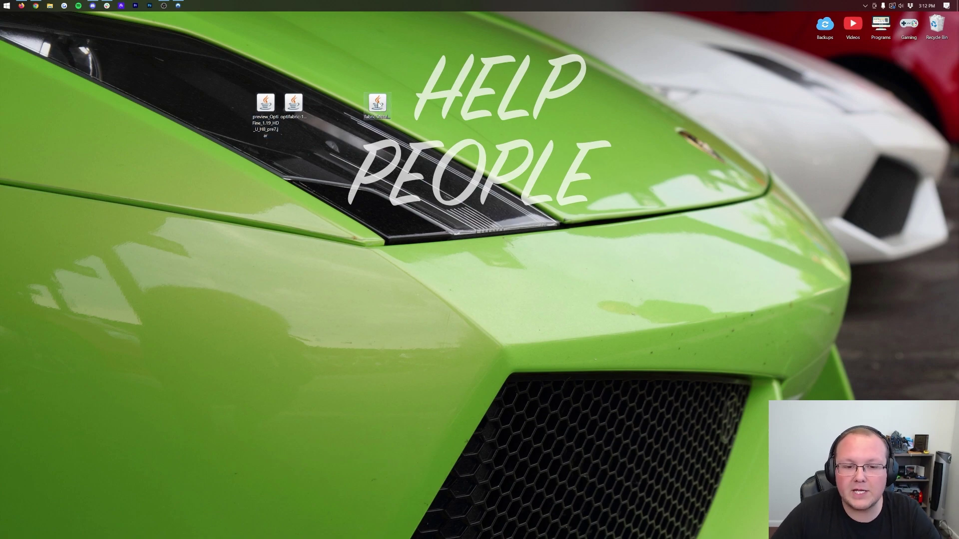
right_click(379, 103)
click(402, 153)
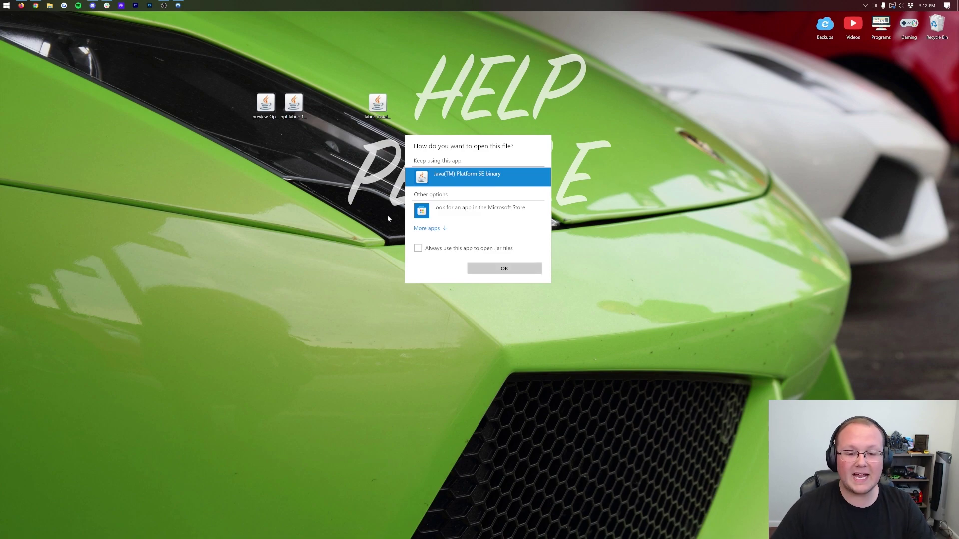
click(385, 166)
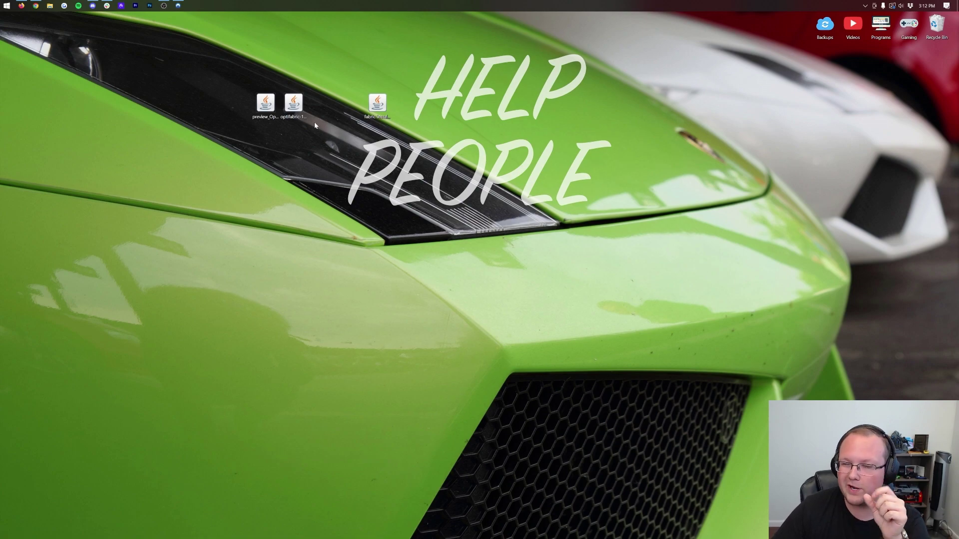
click(36, 6)
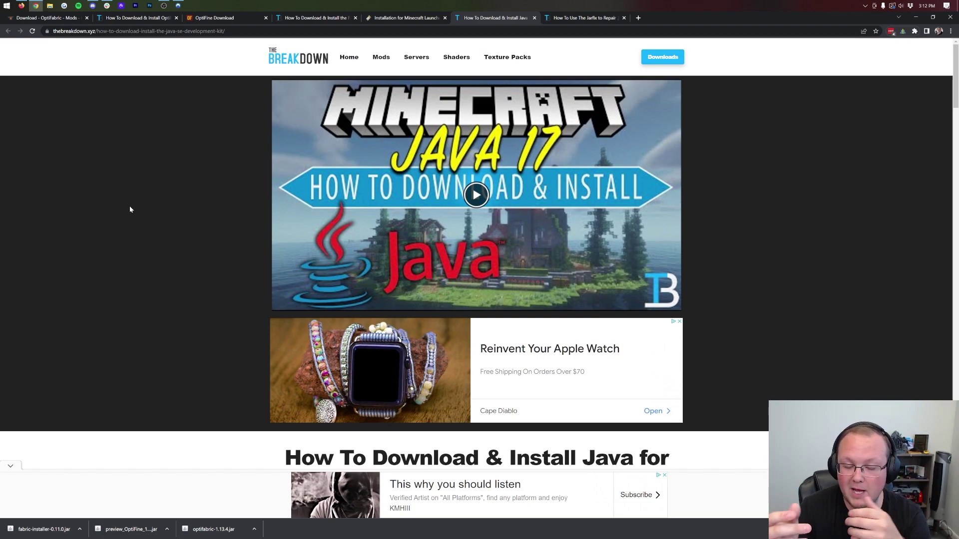
Skim the Java 17 guide, then the Fabric and Jarfix guides, and minimize Chrome.
scroll(322, 255, down, 9)
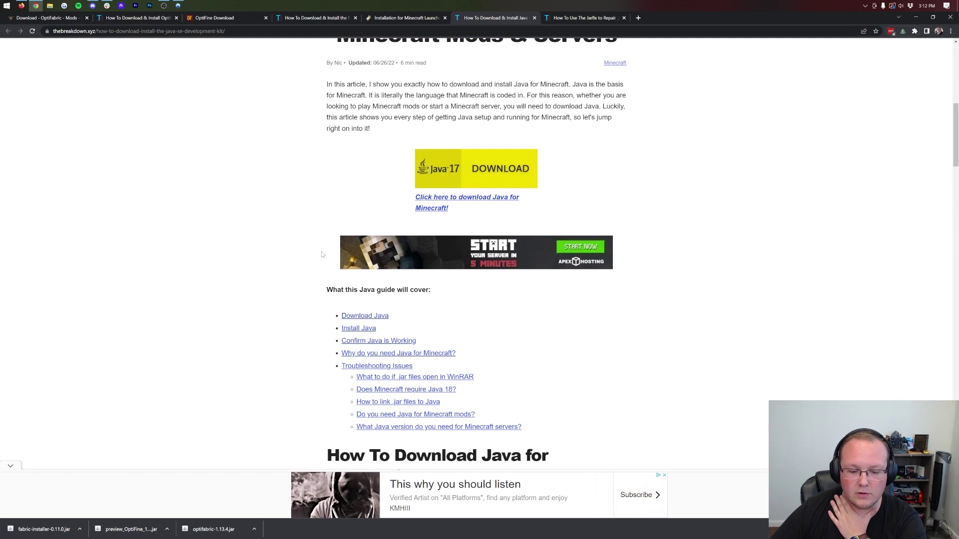
scroll(322, 255, down, 5)
scroll(322, 255, up, 10)
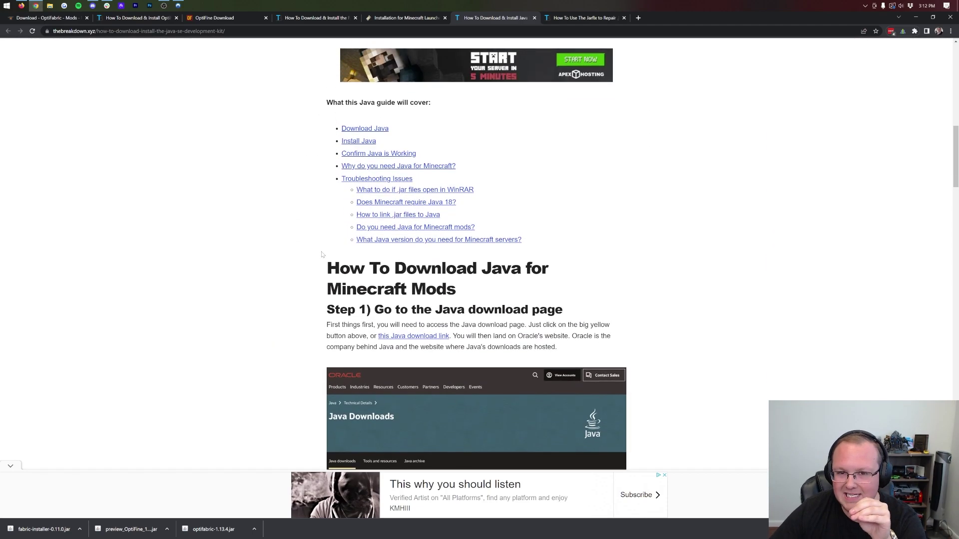
scroll(322, 254, up, 5)
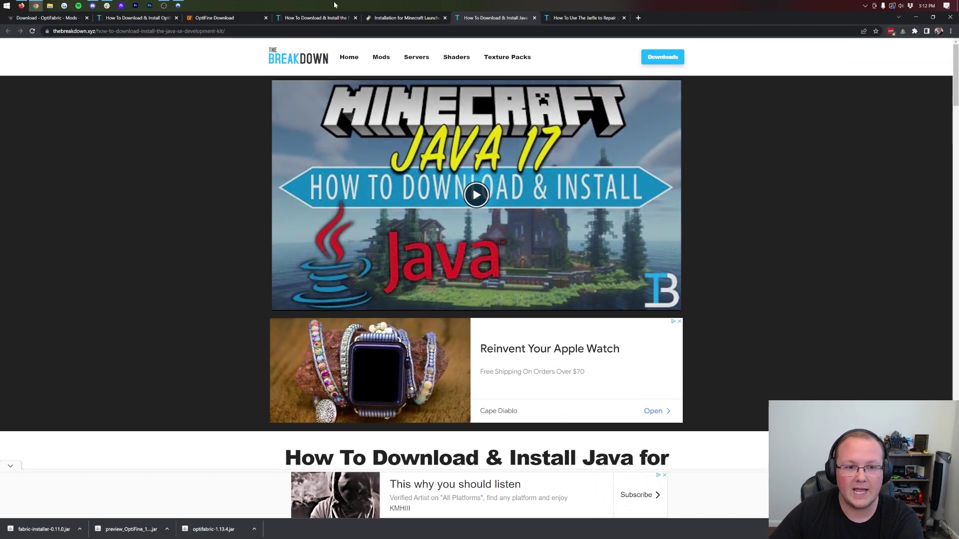
click(338, 19)
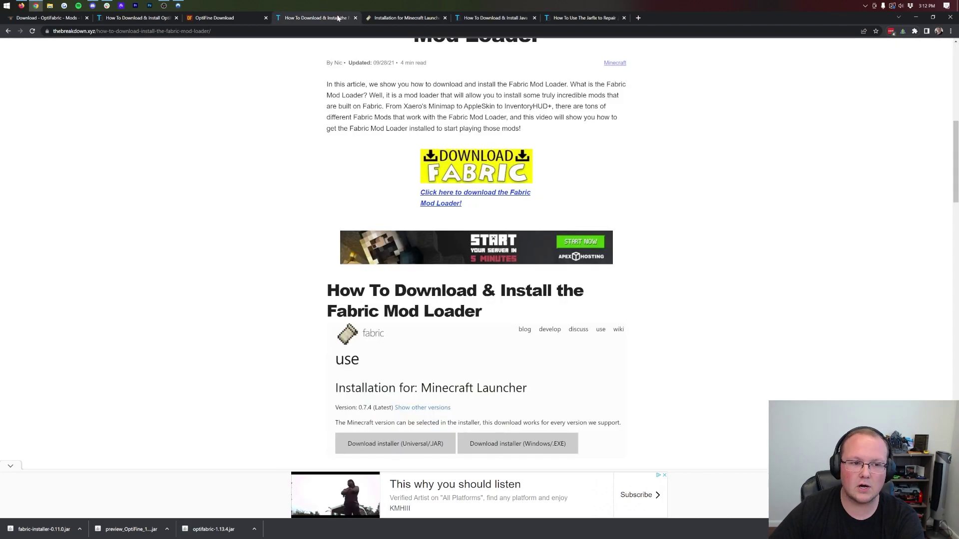
click(582, 20)
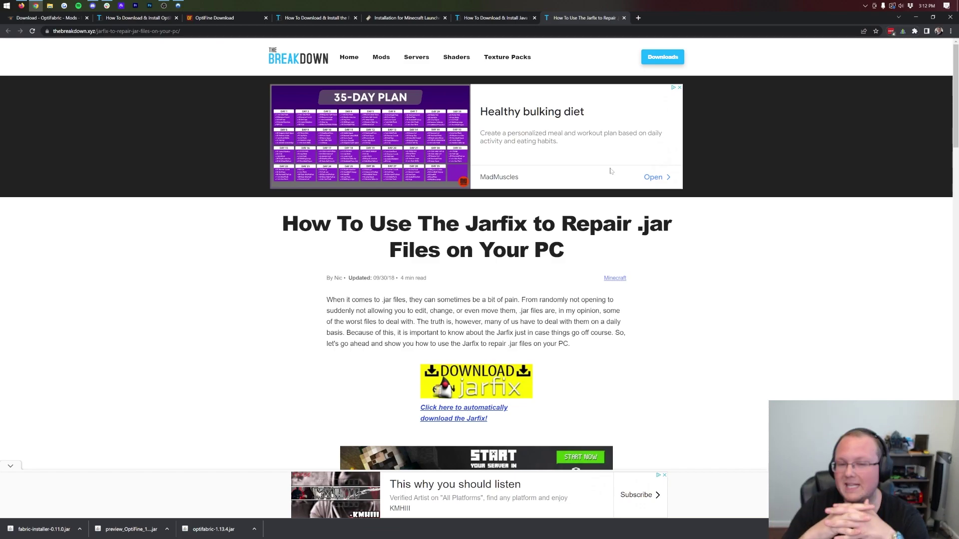
scroll(611, 171, down, 8)
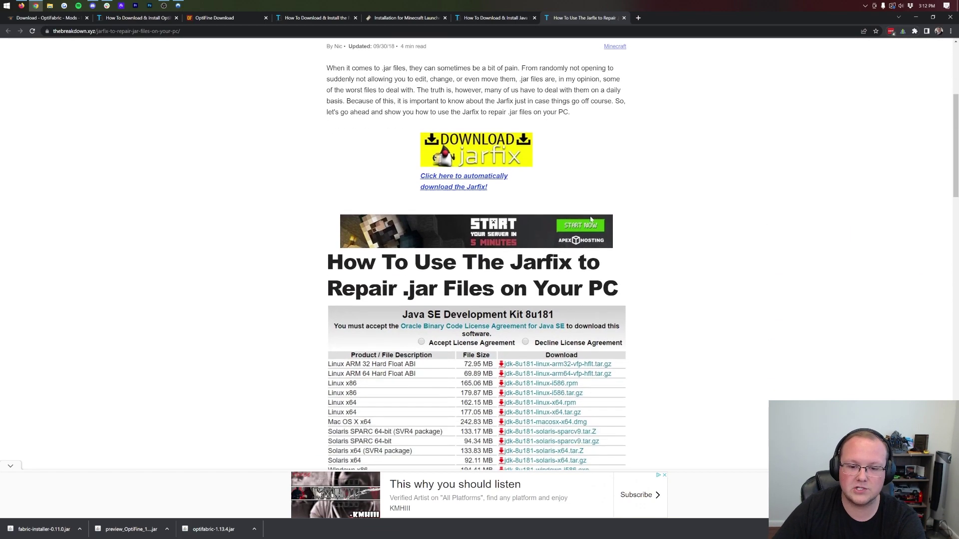
scroll(589, 214, up, 6)
scroll(589, 215, up, 3)
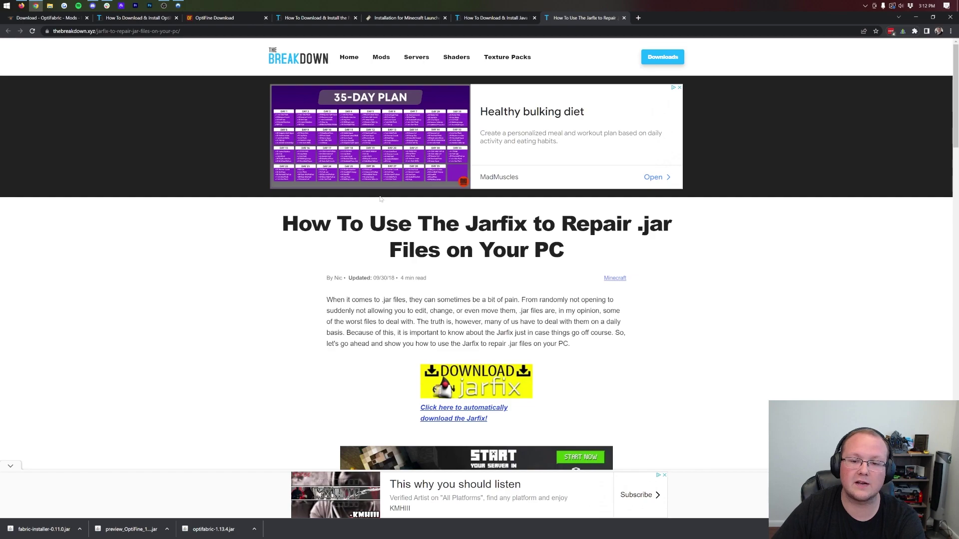
click(919, 16)
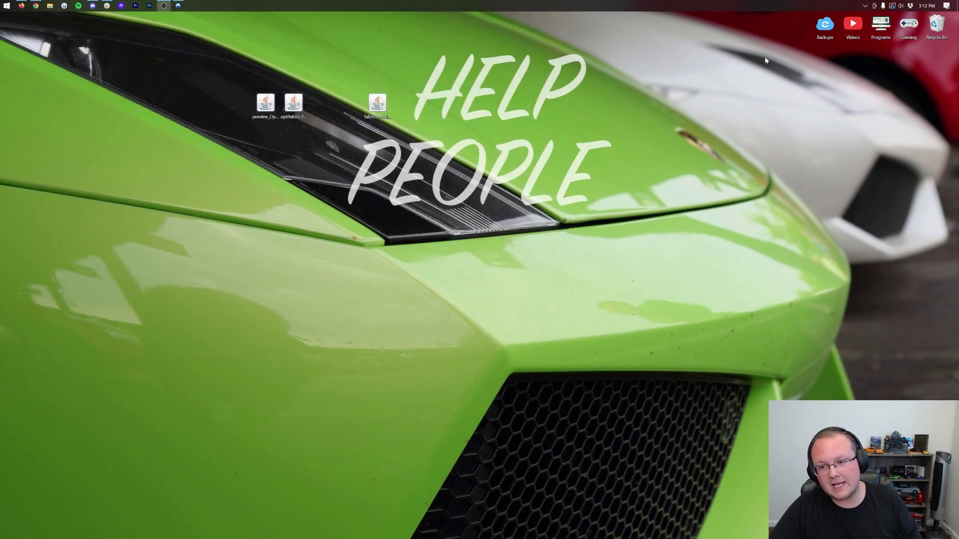
Run the Fabric installer with Java and install Fabric Loader 0.14.8 for Minecraft 1.19.
right_click(375, 106)
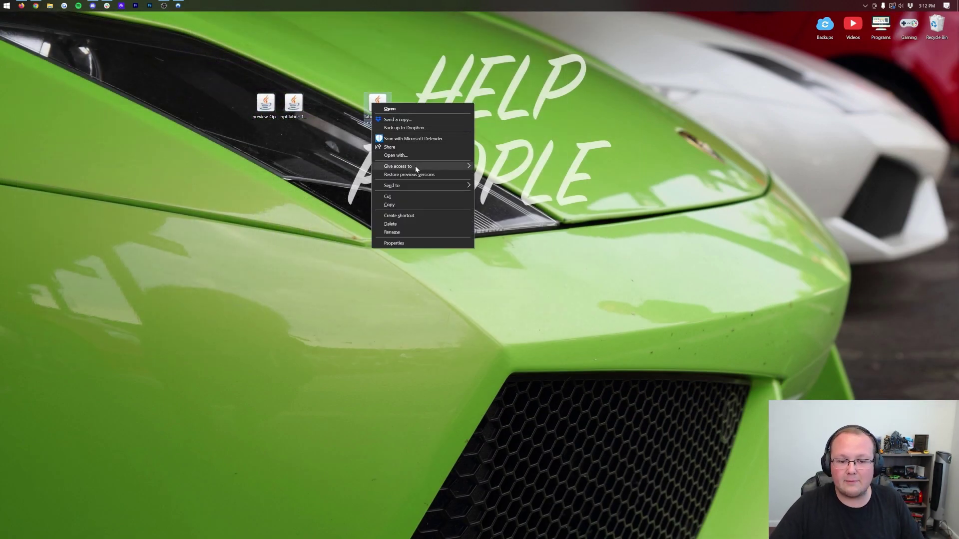
click(457, 154)
click(517, 272)
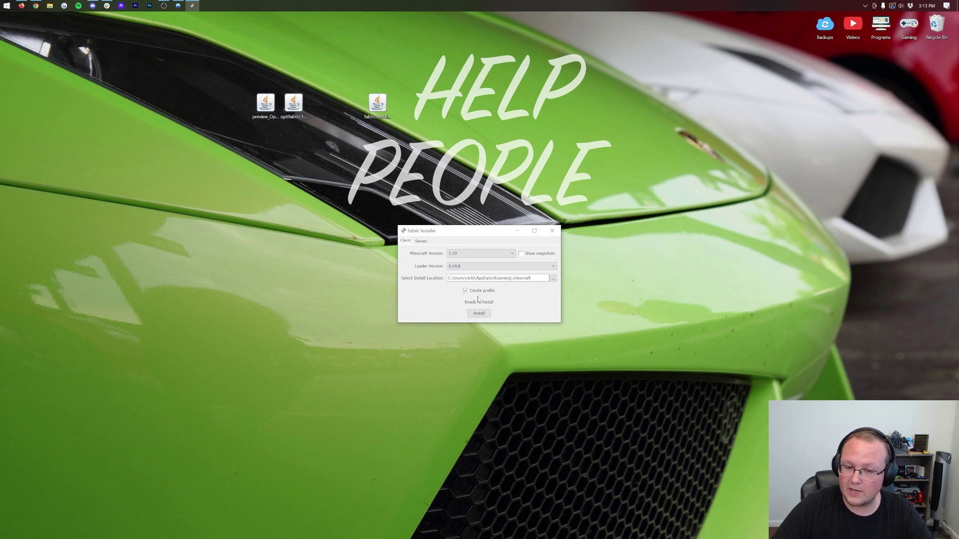
click(479, 313)
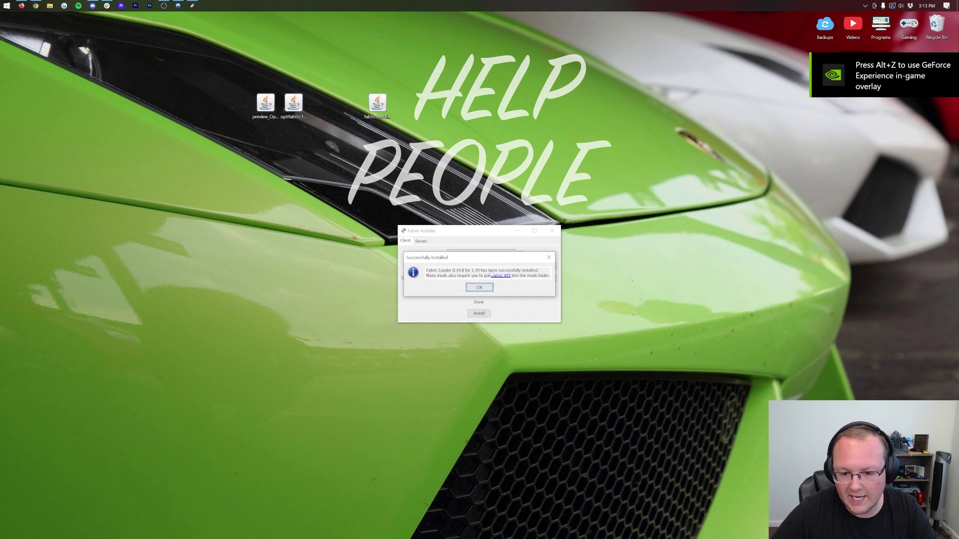
click(479, 289)
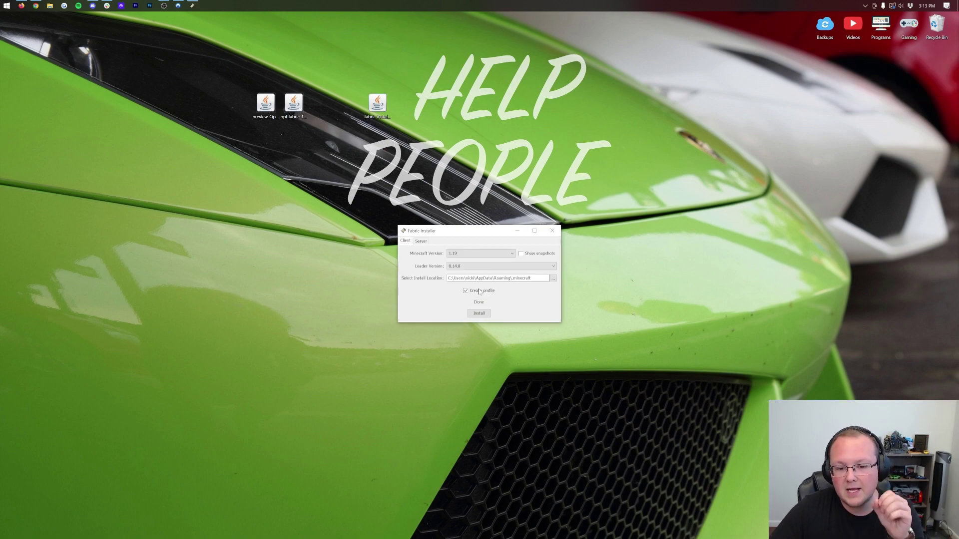
click(552, 231)
Recycle the installer jar, regroup the remaining two jars, and bring up the Start menu.
drag(372, 96, 936, 25)
drag(287, 68, 386, 97)
key(super)
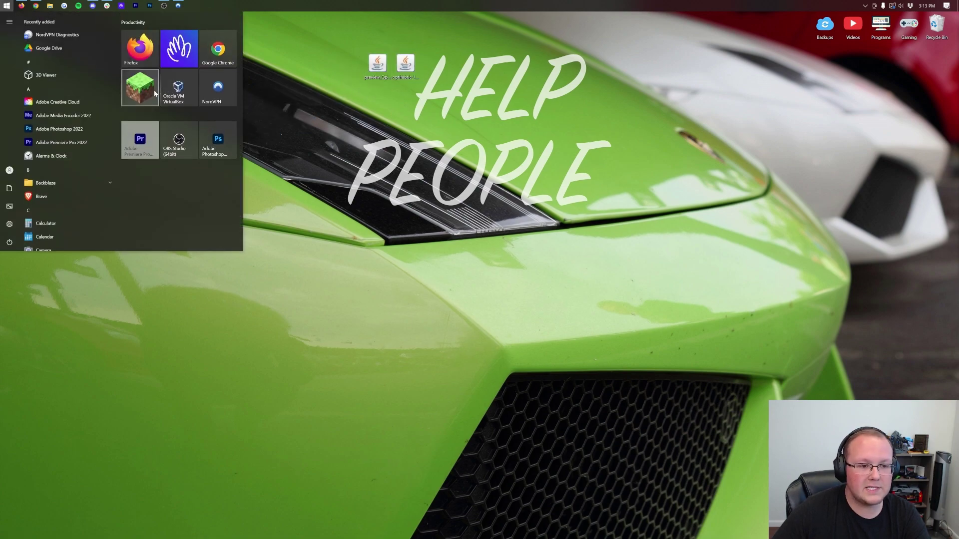
Launch Minecraft Launcher, view Installations with Modded toggled off and on, and begin a new installation.
click(155, 93)
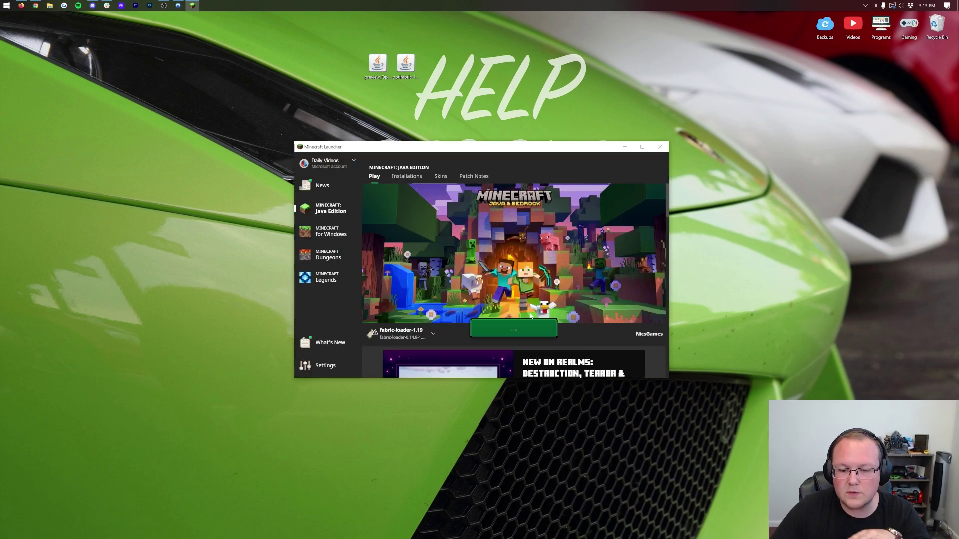
click(397, 181)
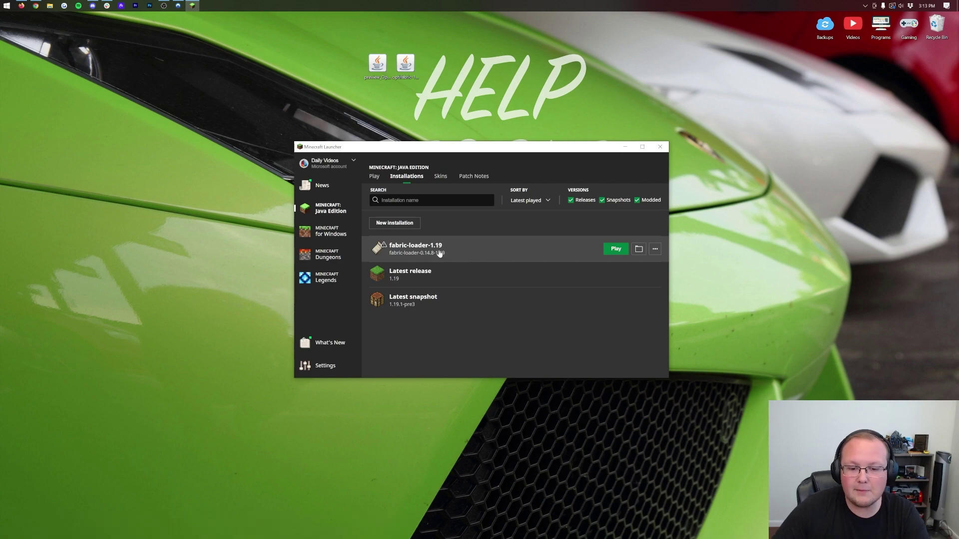
click(637, 200)
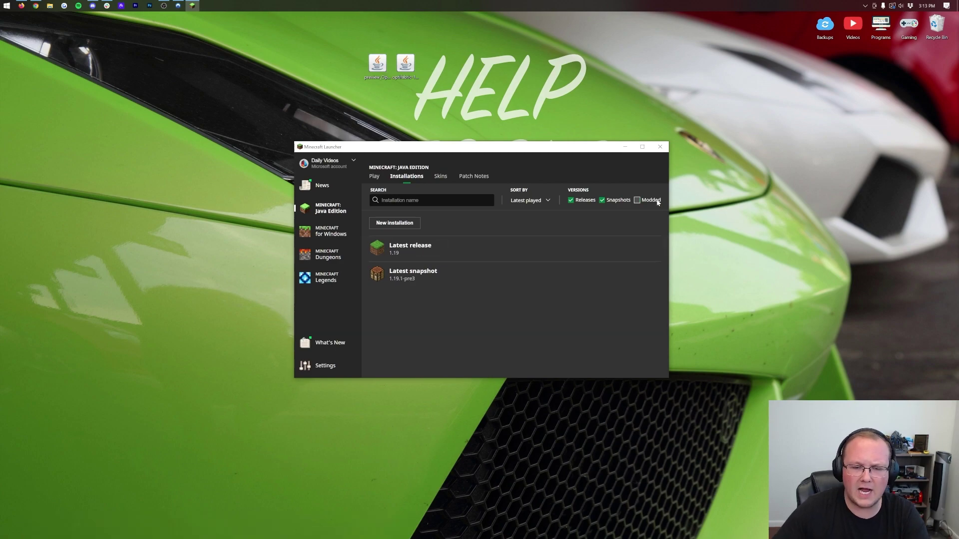
click(657, 200)
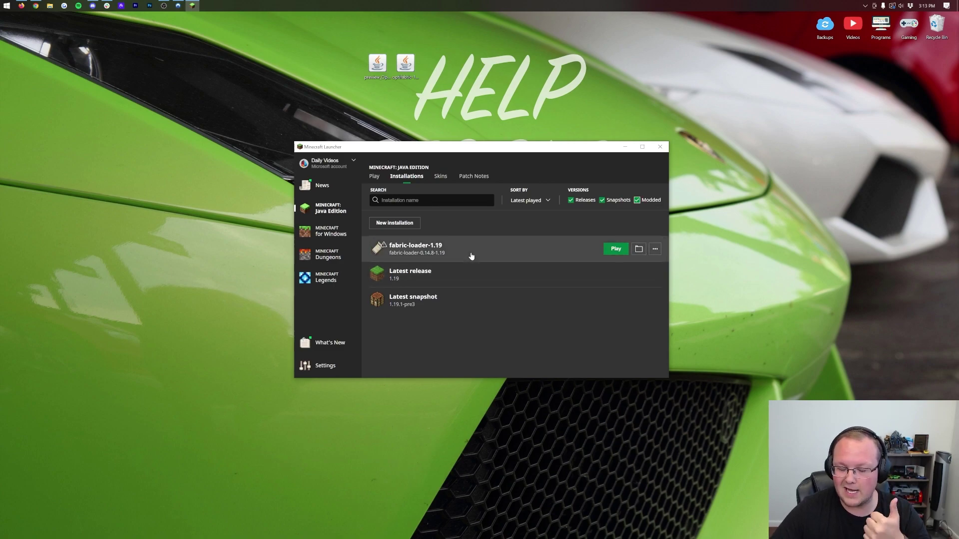
click(411, 227)
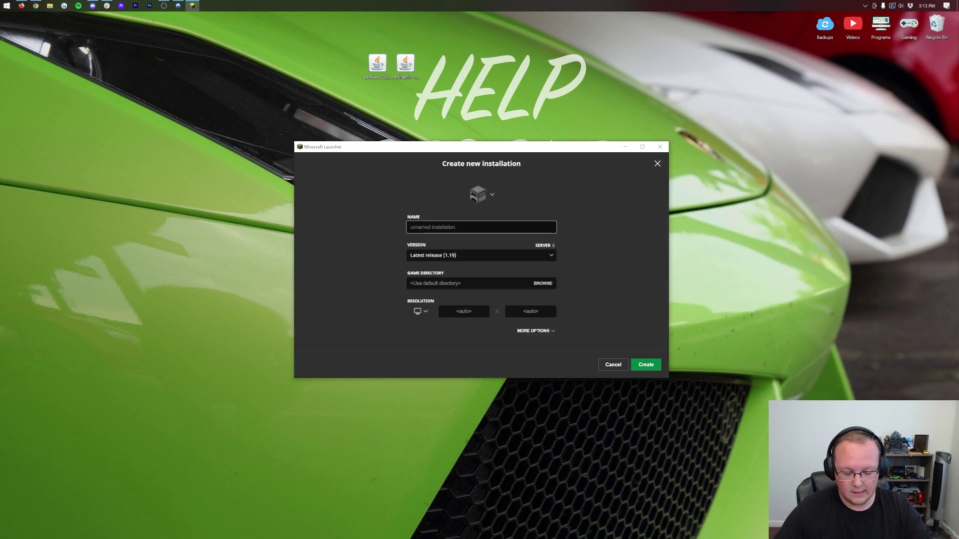
Create 'Optifine with Fabric' on fabric-loader-0.14.8-1.19 at 1920 x 1080, then open its game folder.
text(Optifine with Fabric)
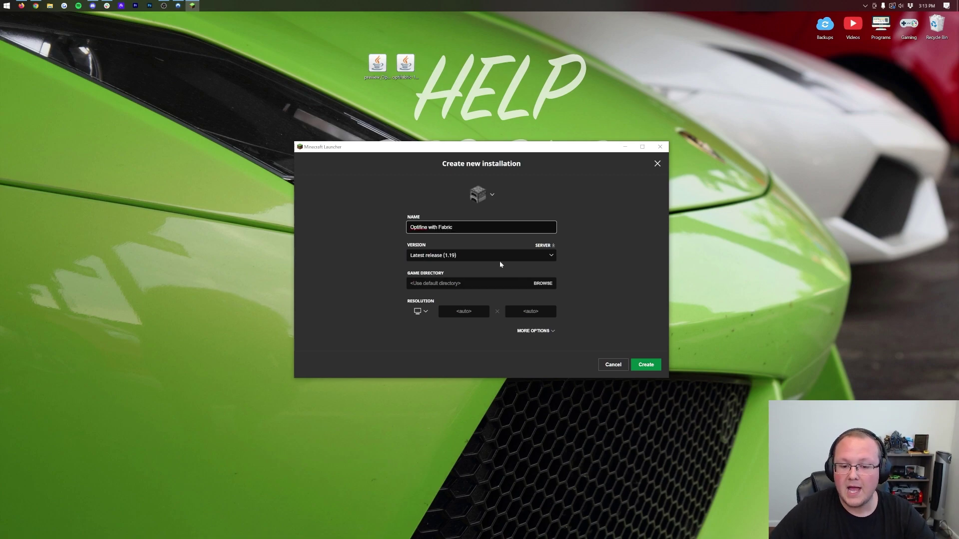
click(474, 255)
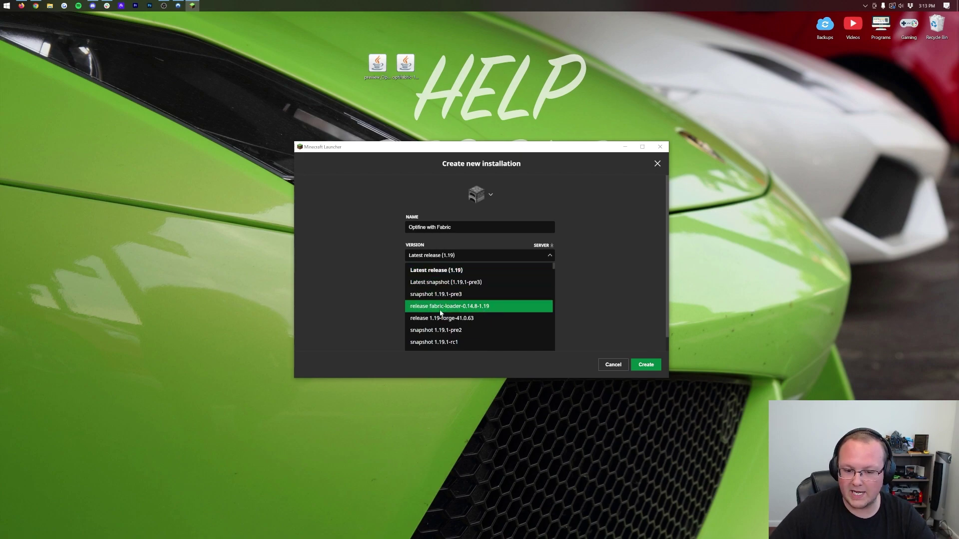
click(458, 312)
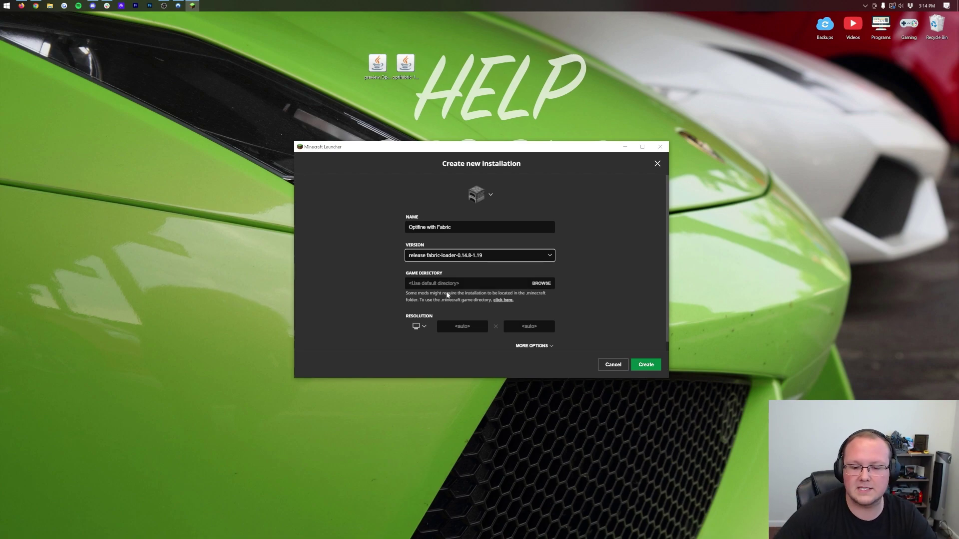
click(419, 326)
click(424, 300)
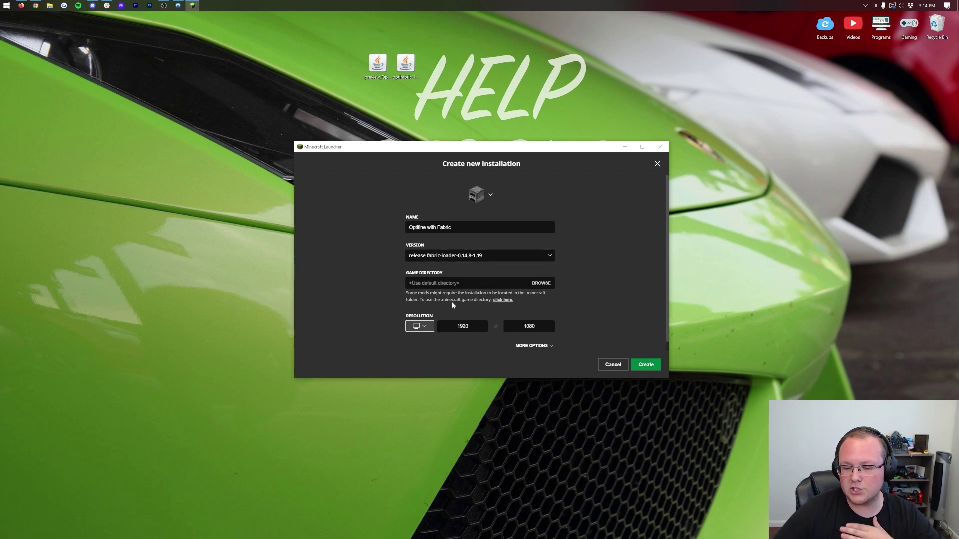
click(646, 365)
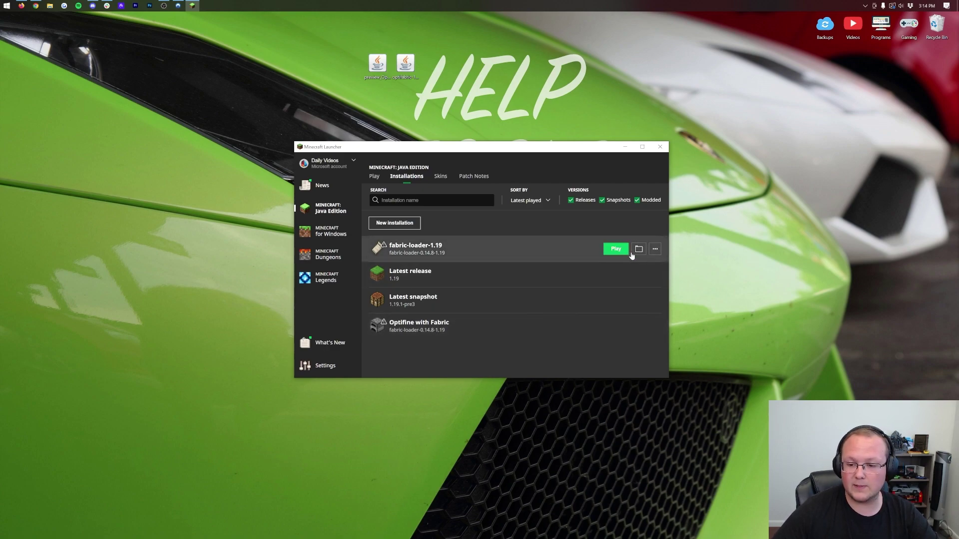
click(635, 253)
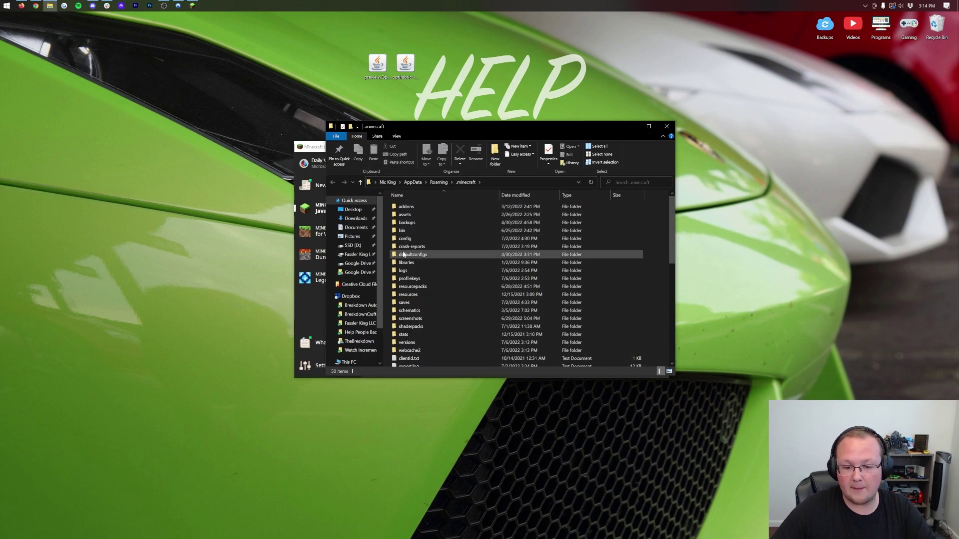
Create a new folder named 'mods' inside the .minecraft folder.
scroll(418, 299, down, 3)
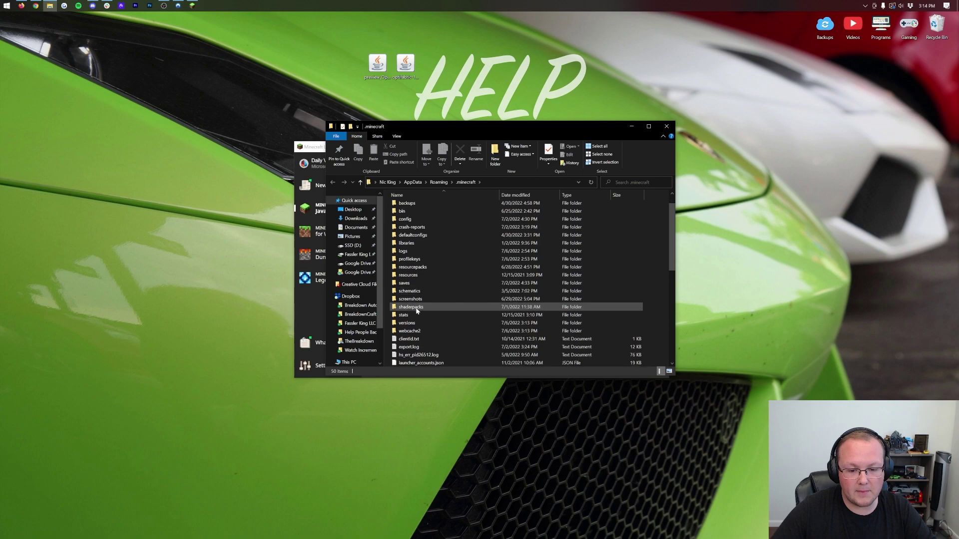
scroll(416, 302, up, 3)
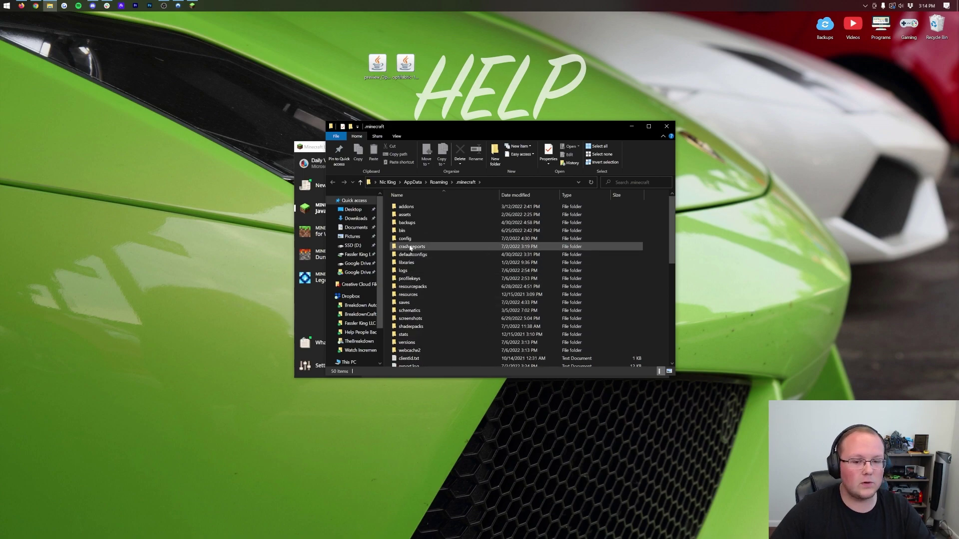
right_click(388, 209)
mouse_move(436, 314)
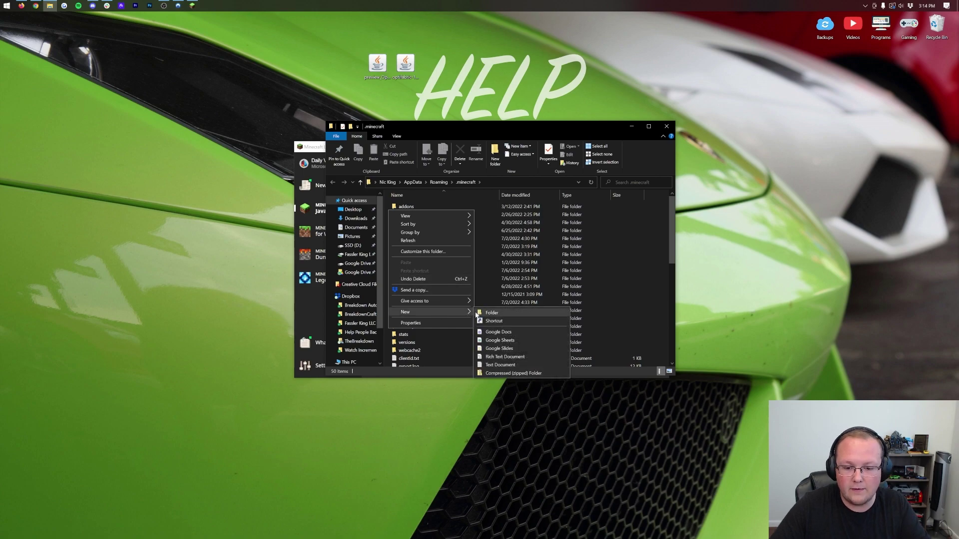
click(487, 313)
text(mods)
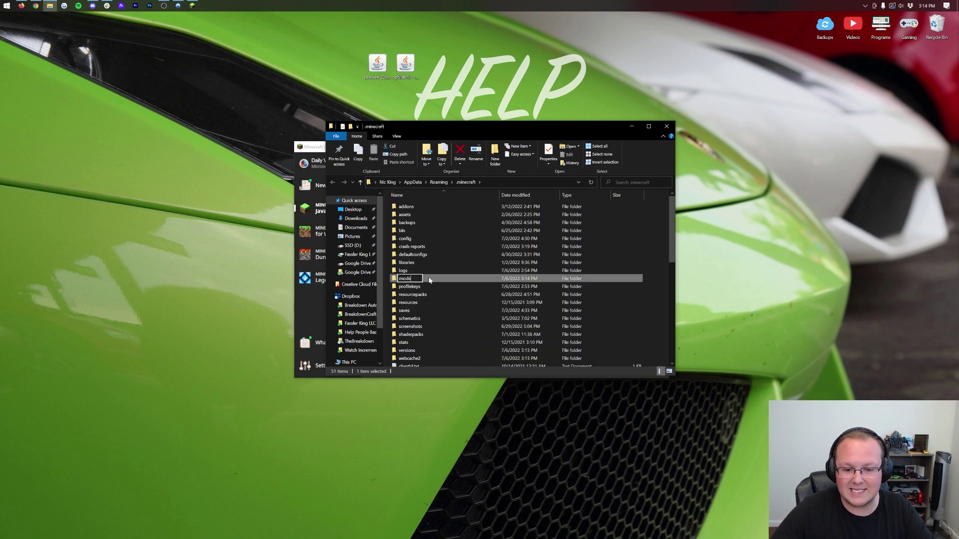
key(Return)
Move the OptiFine and OptiFabric jar files from the desktop into the mods folder.
double_click(430, 279)
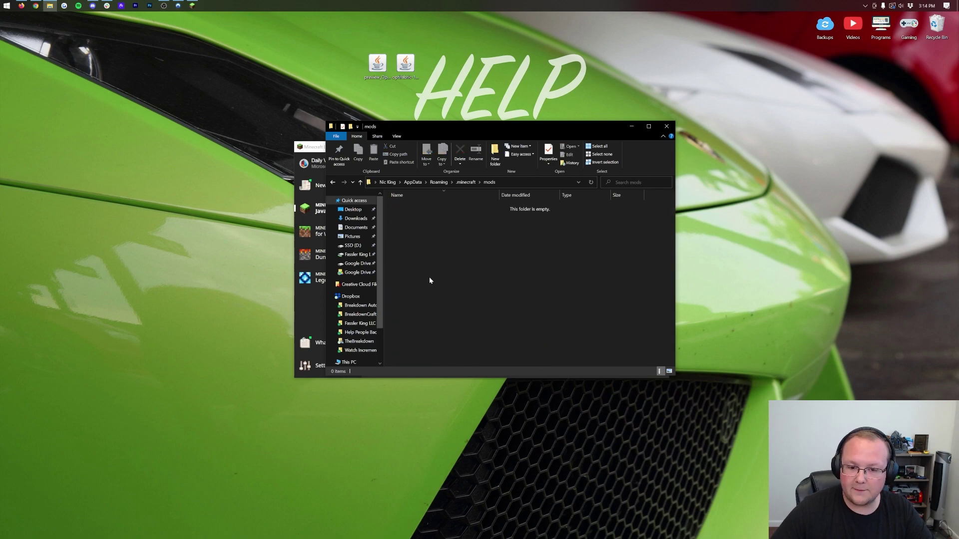
click(405, 65)
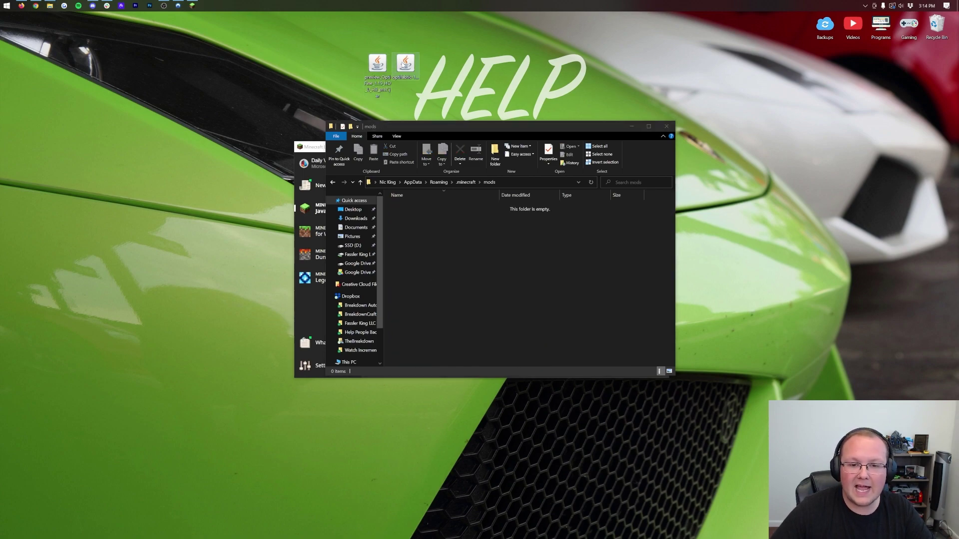
drag(438, 70, 516, 266)
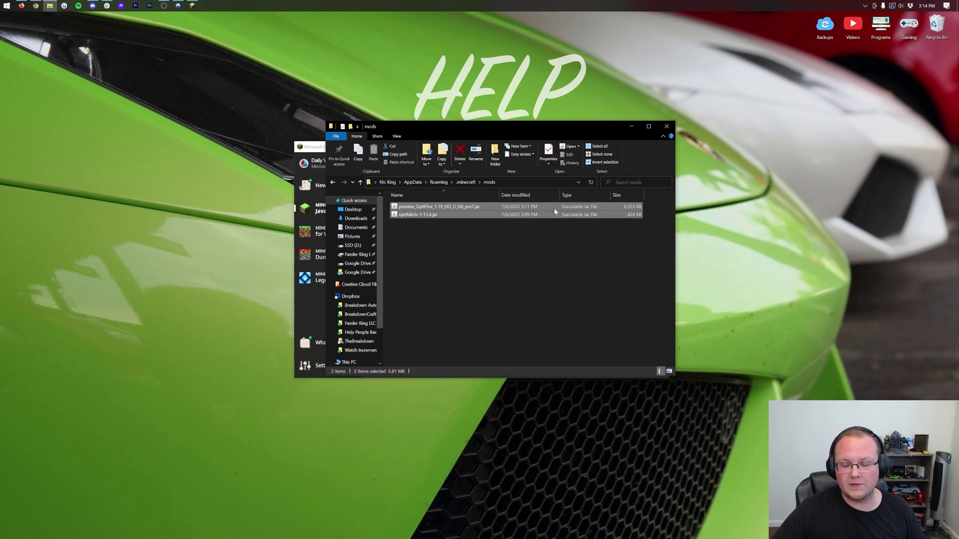
click(667, 127)
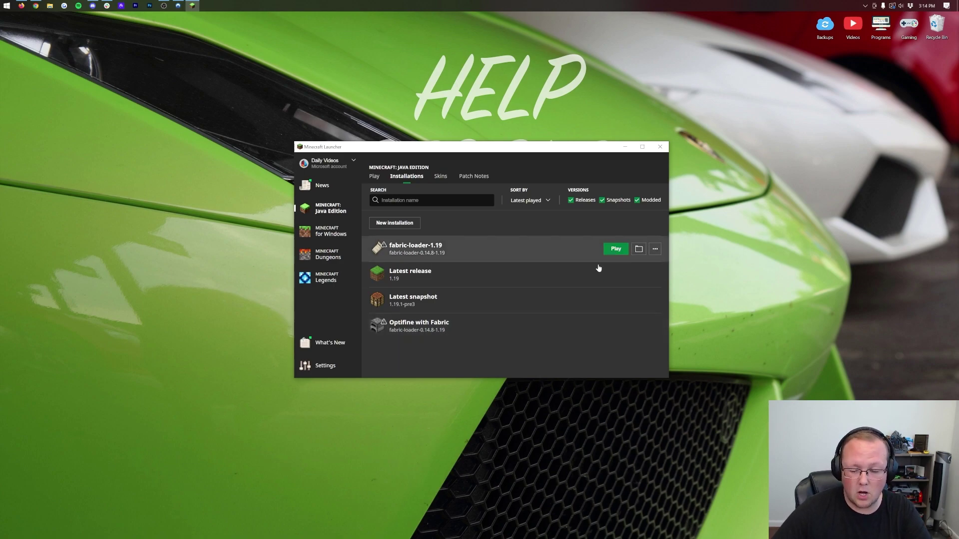
Launch the Optifine with Fabric installation, accepting the modified-installation warning.
click(616, 326)
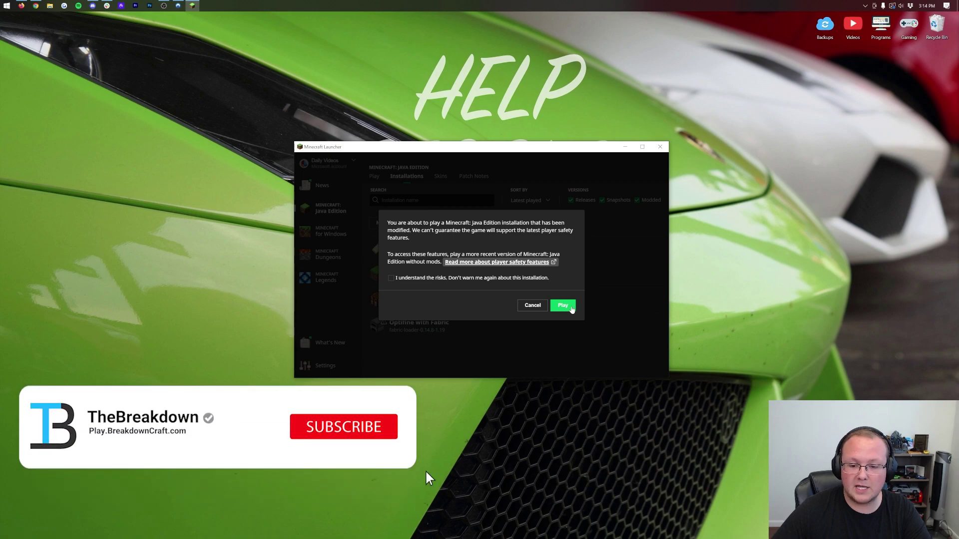
click(572, 307)
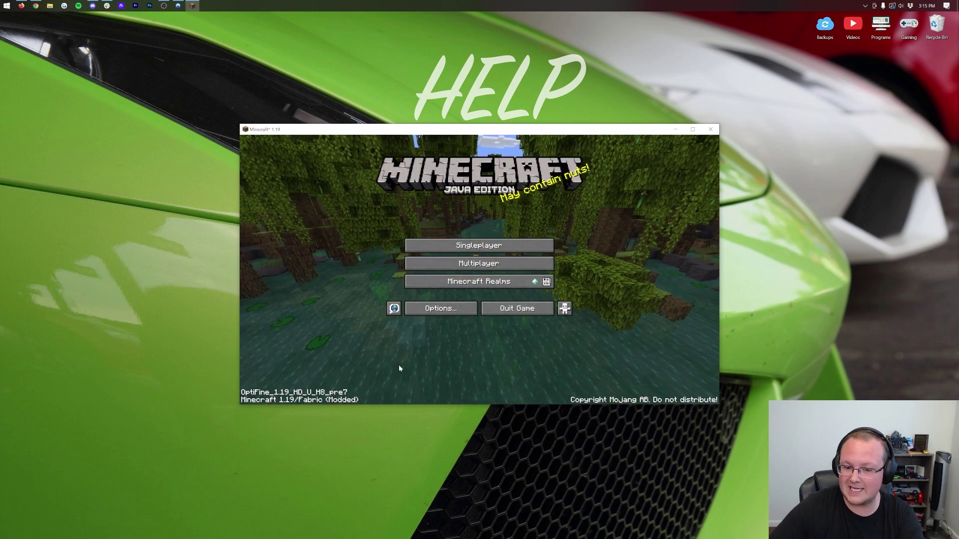
Review the Quality, Performance and Shaders video settings to confirm MakeUp-UltraFast-8.5c is selected.
click(441, 309)
click(419, 237)
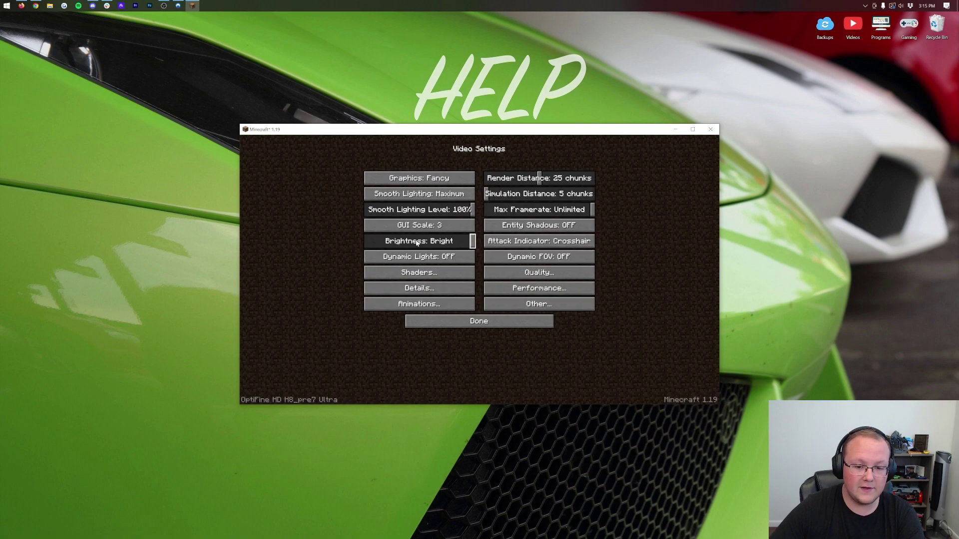
click(542, 273)
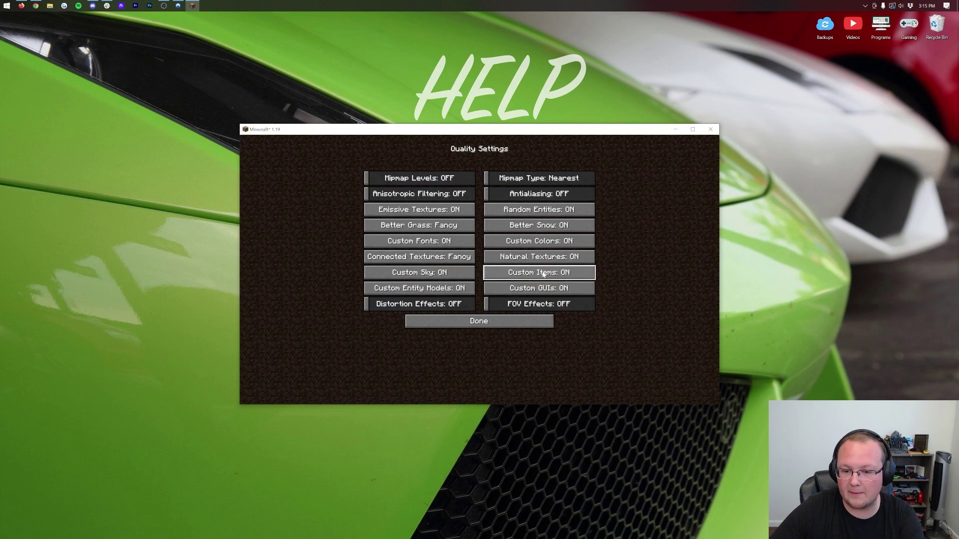
click(529, 317)
click(523, 288)
click(494, 321)
click(420, 273)
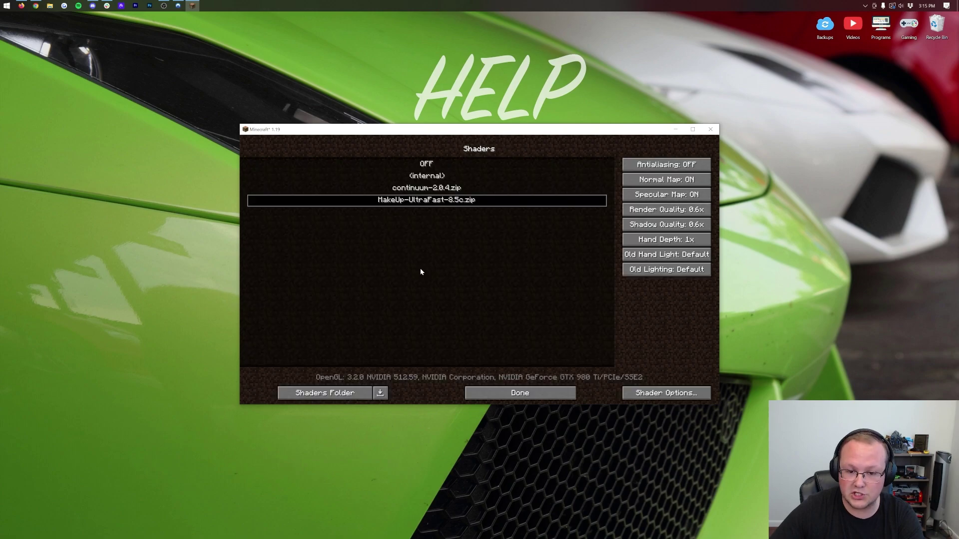
click(535, 391)
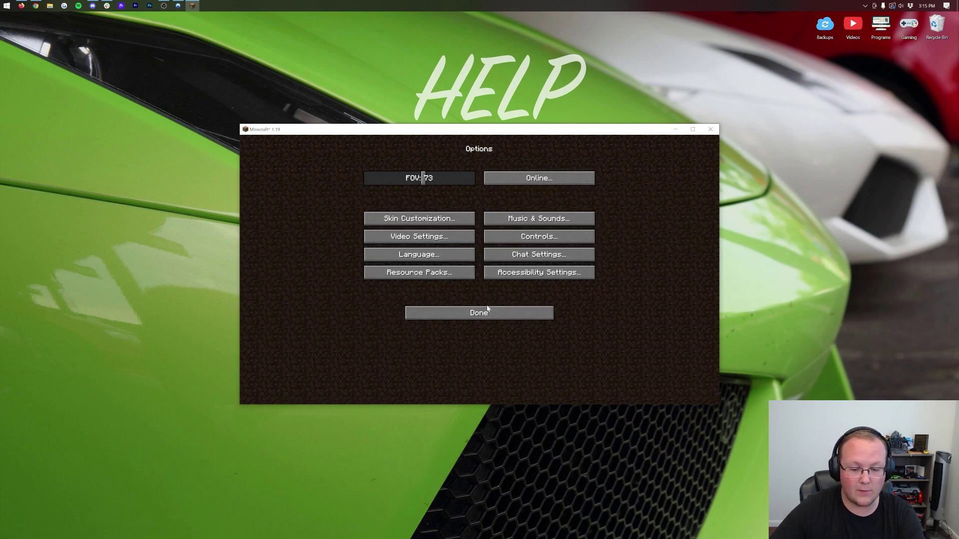
click(487, 312)
Join the first server in the Multiplayer list, retrying after a stalled connection.
click(479, 268)
click(450, 197)
click(402, 373)
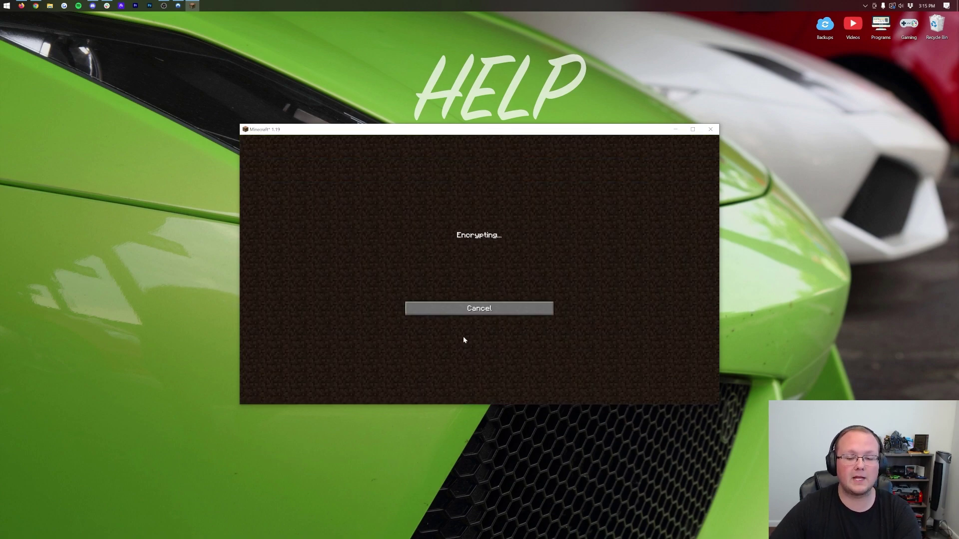
click(464, 307)
double_click(445, 181)
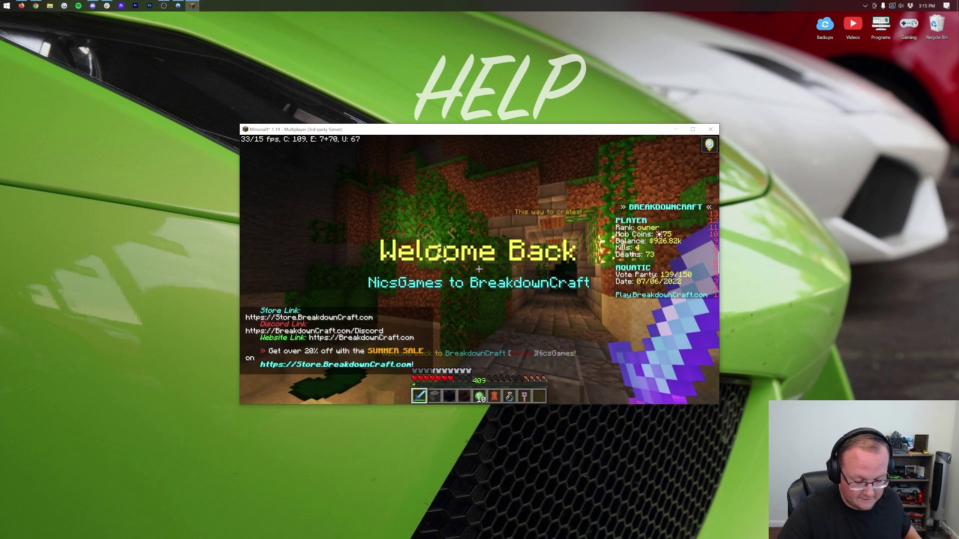
Hide the HUD and begin entering the /ptime day command in chat.
key(F1)
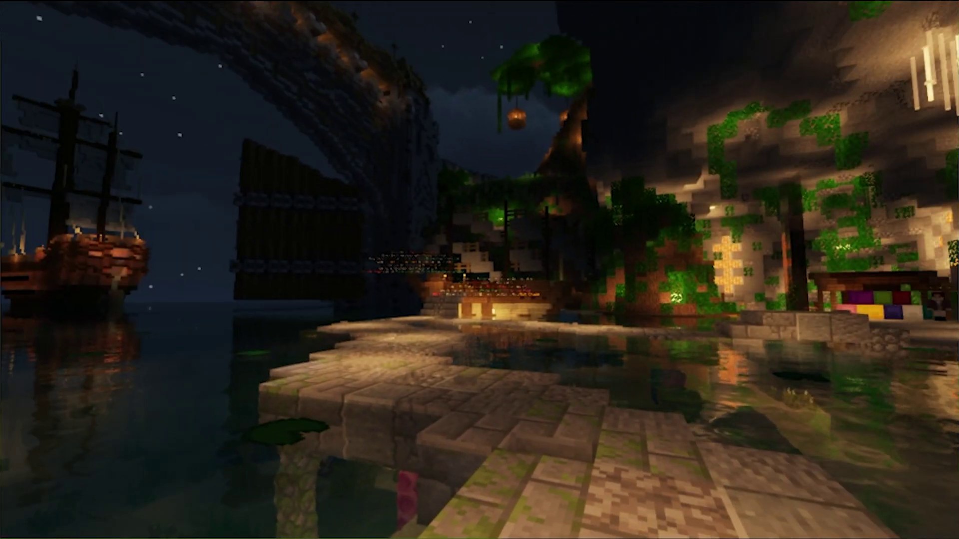
text(/pt)
key(Tab)
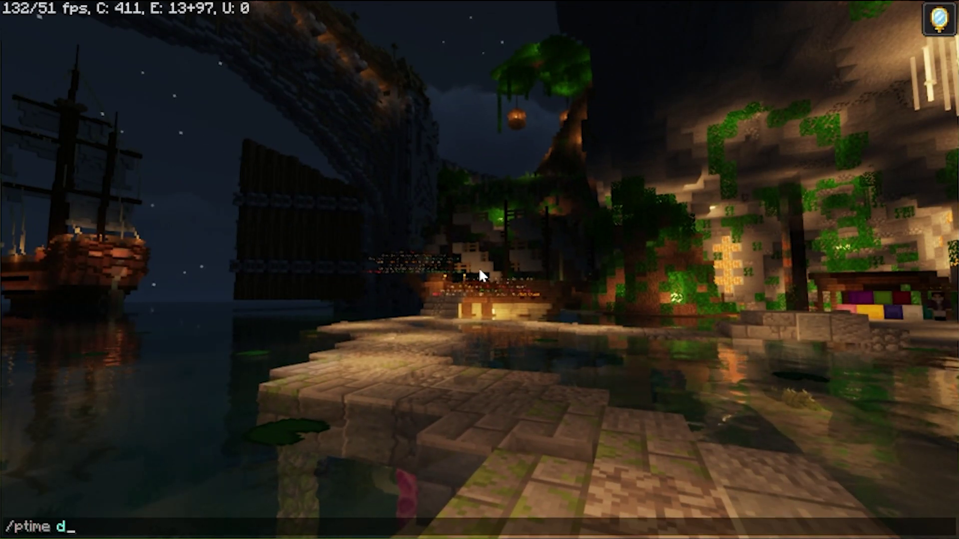